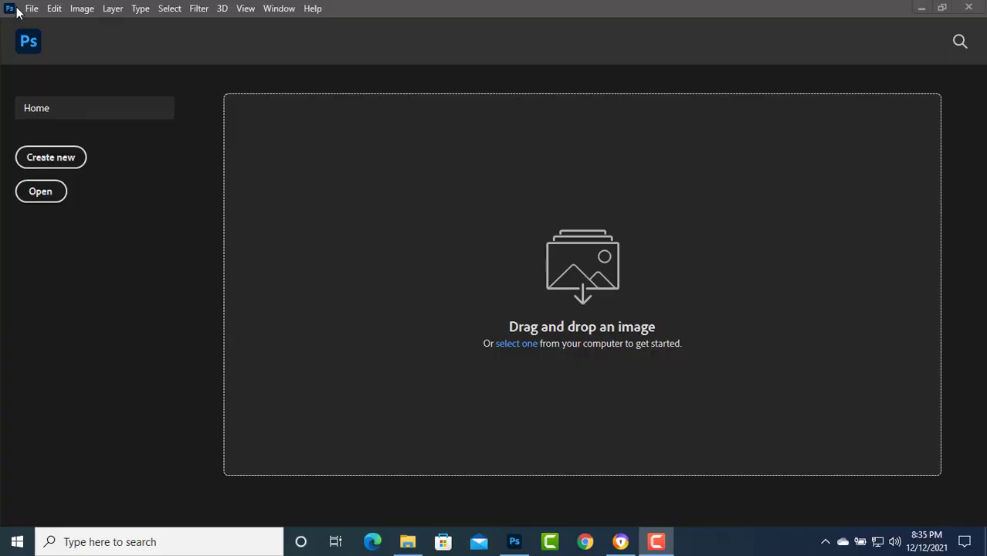
# Step: Create Untitled-1, a blank white 3000 × 2000 px document at 300 pixels/cm, via File > New
pyautogui.click(31, 9)
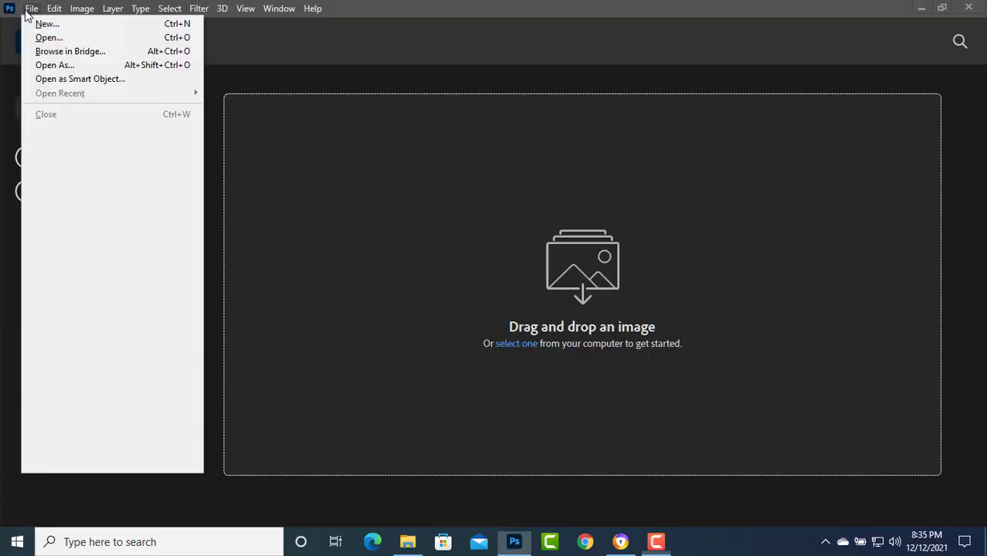
pyautogui.click(43, 24)
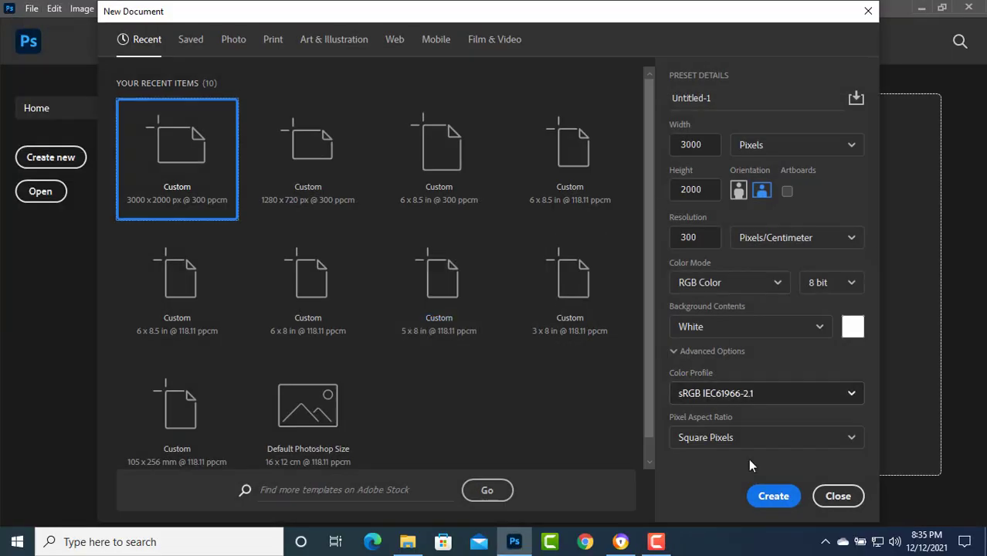
pyautogui.click(773, 497)
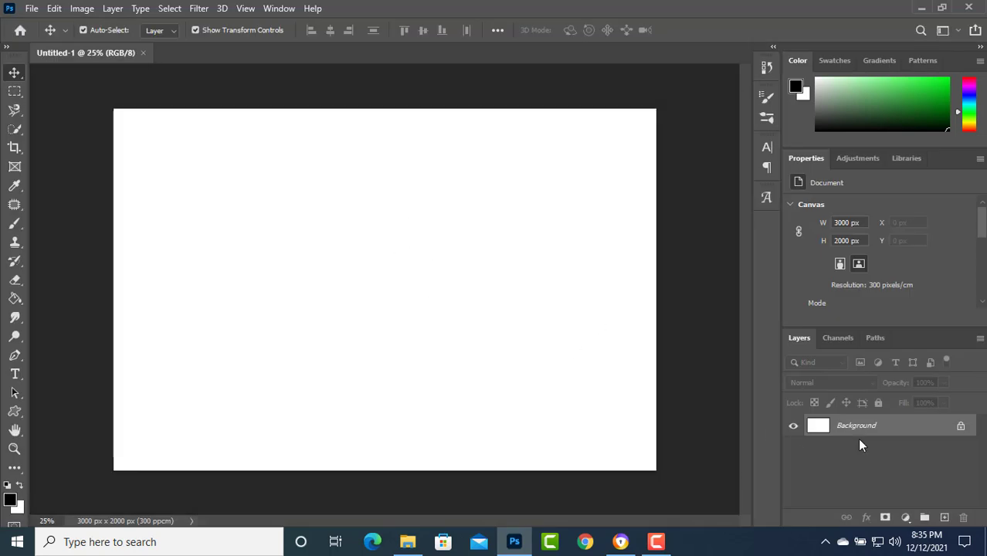
# Step: Try a grey Solid Color fill layer, then cancel it
pyautogui.click(907, 518)
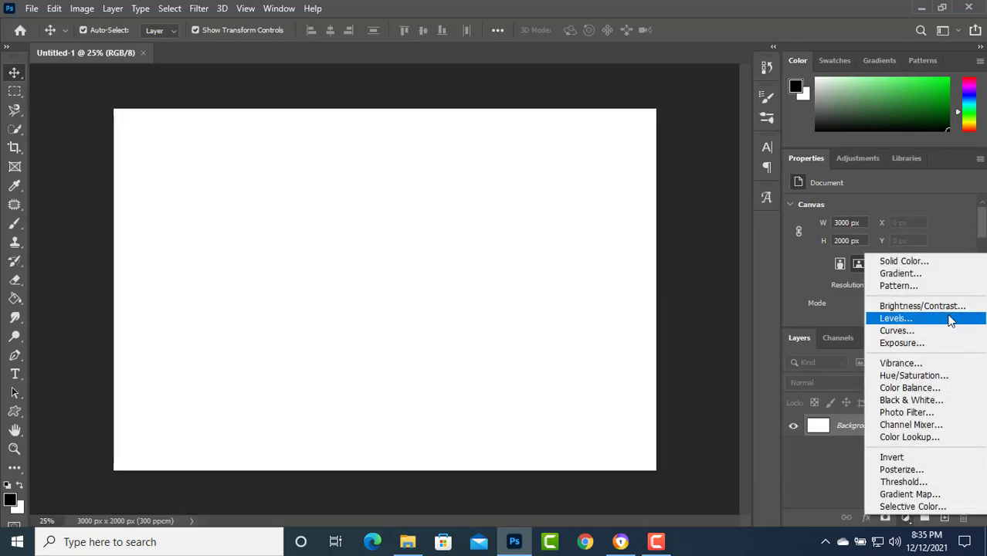
pyautogui.click(919, 262)
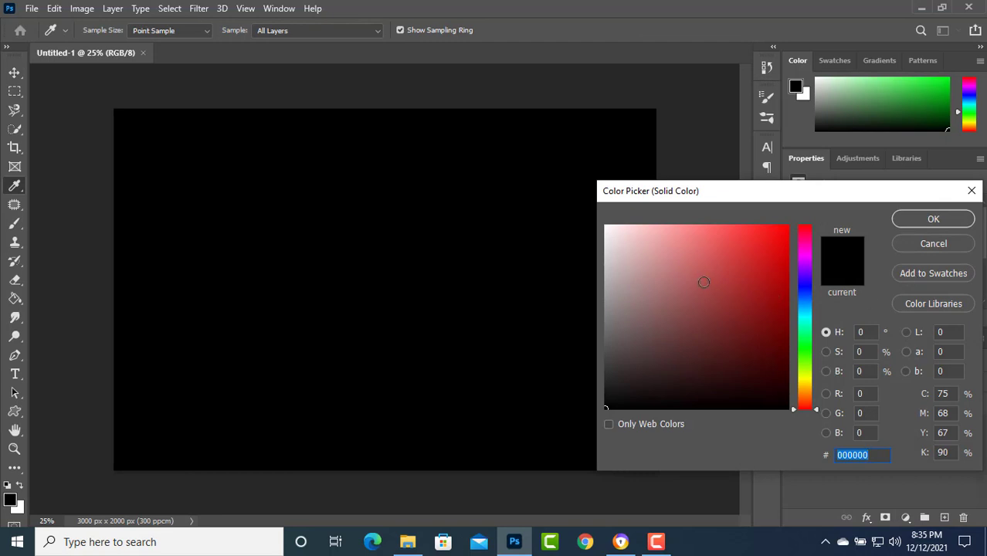
pyautogui.moveTo(661, 282)
pyautogui.mouseDown()
pyautogui.moveTo(593, 353)
pyautogui.moveTo(584, 345)
pyautogui.mouseUp()
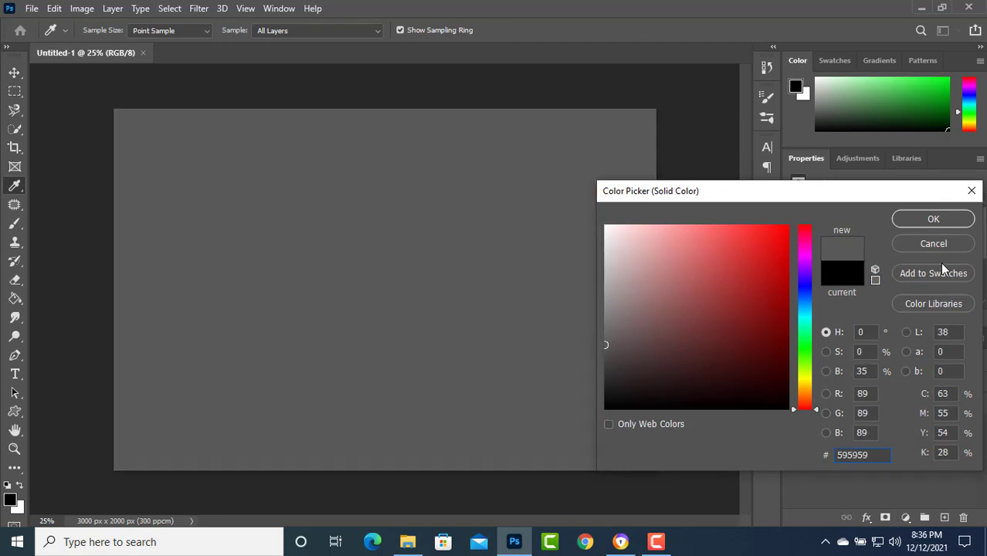
pyautogui.click(935, 245)
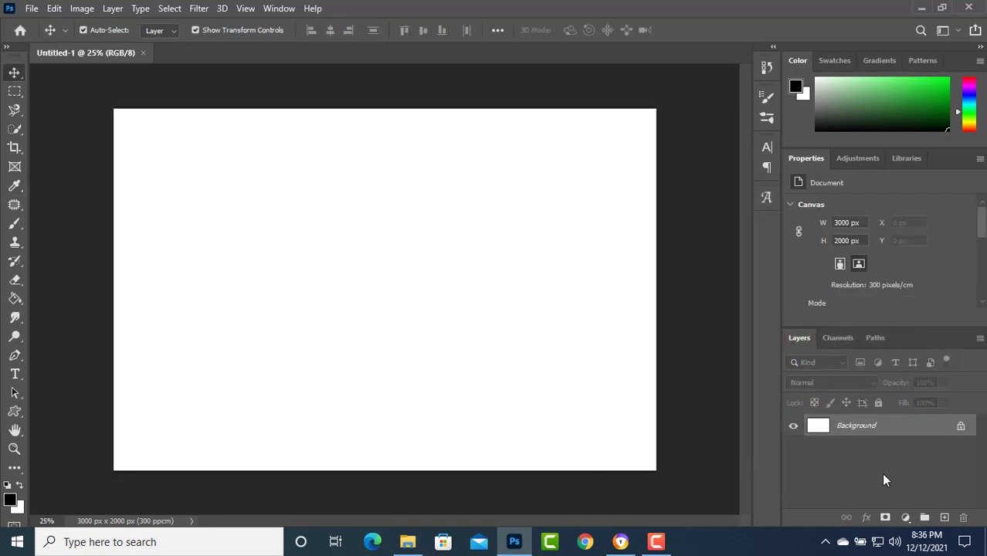
# Step: Add a linear 90° Gradient fill layer with scale raised to about 495%
pyautogui.click(908, 517)
pyautogui.click(917, 272)
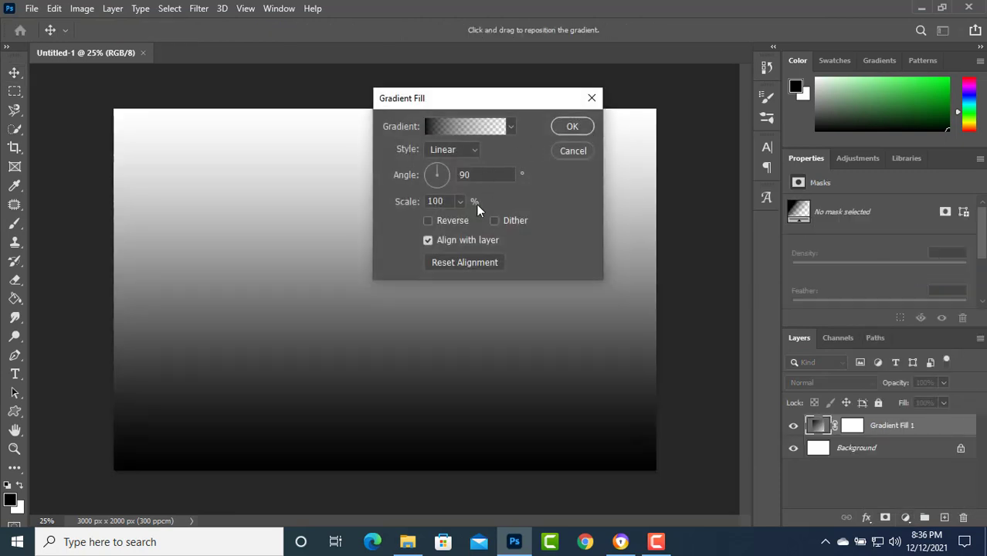
pyautogui.click(459, 202)
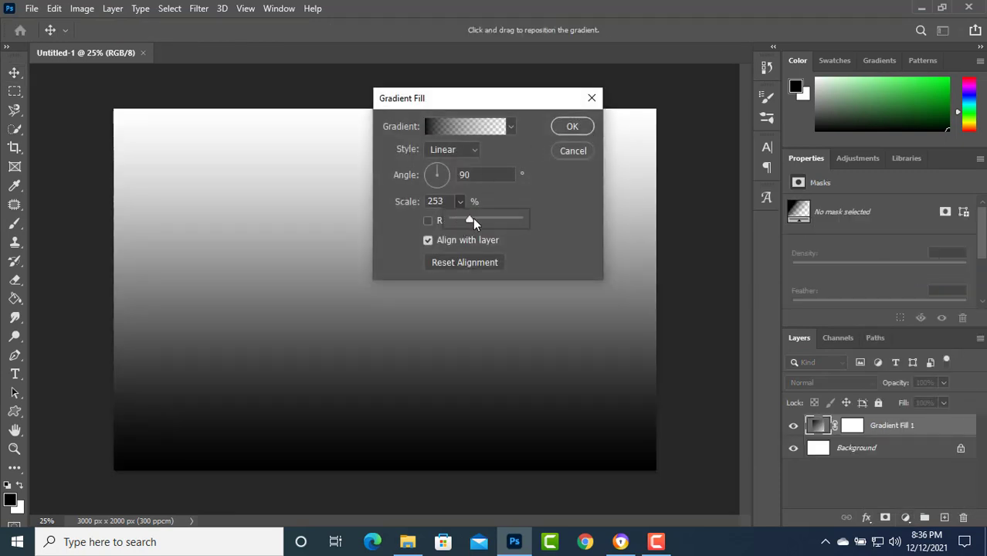
pyautogui.moveTo(473, 221); pyautogui.dragTo(485, 221)
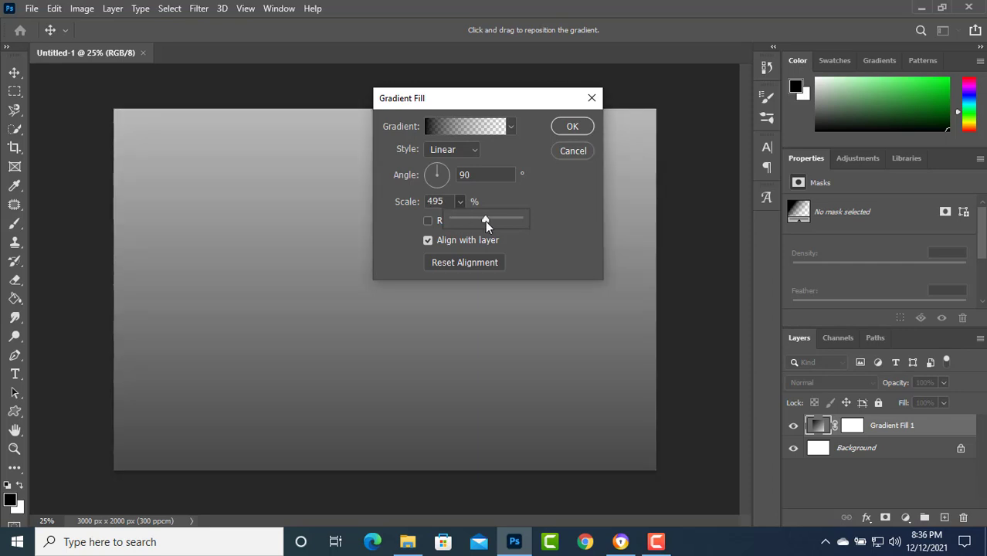
pyautogui.click(547, 153)
pyautogui.press('Return')
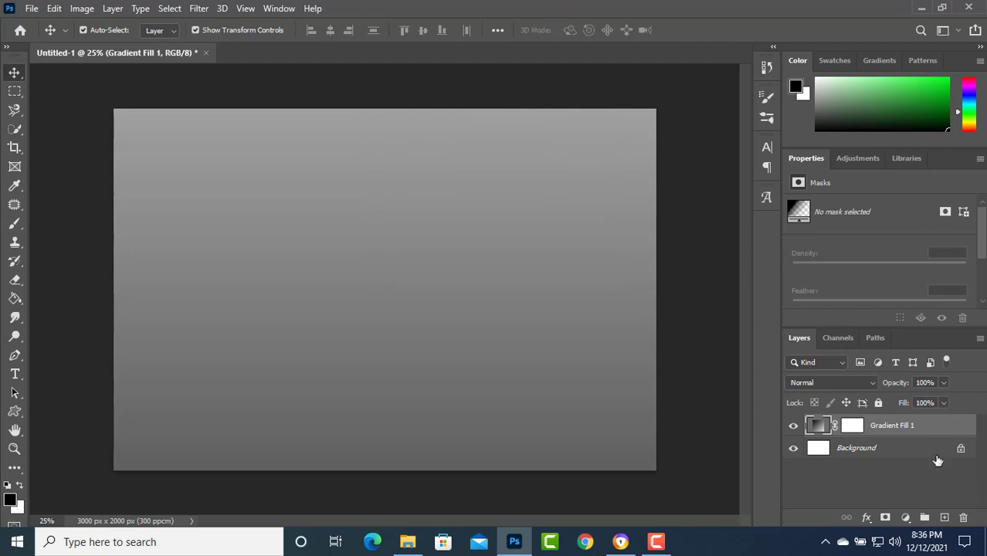
# Step: Paint a 2100 px soft white brush spot at the canvas centre on a new Layer 1
pyautogui.click(946, 518)
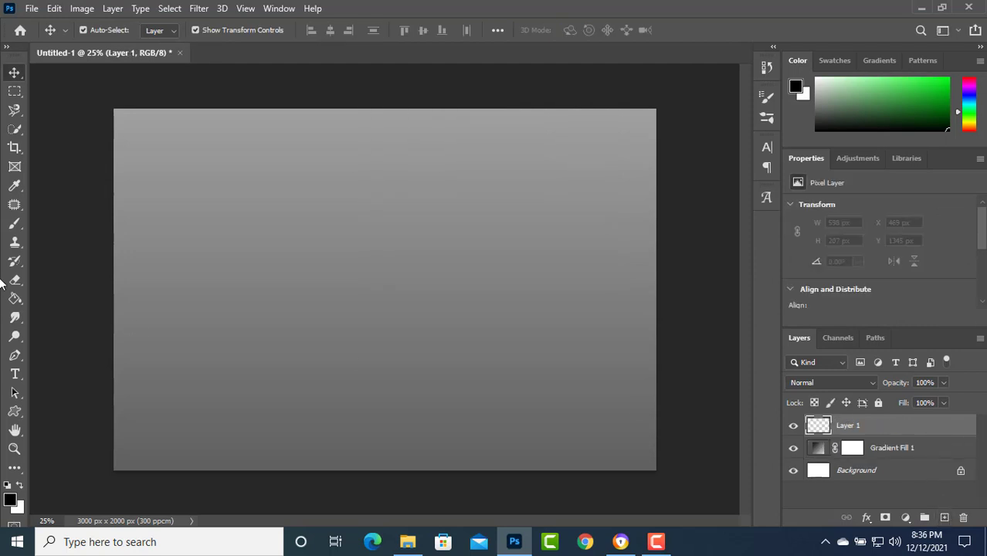
pyautogui.click(8, 230)
pyautogui.click(20, 486)
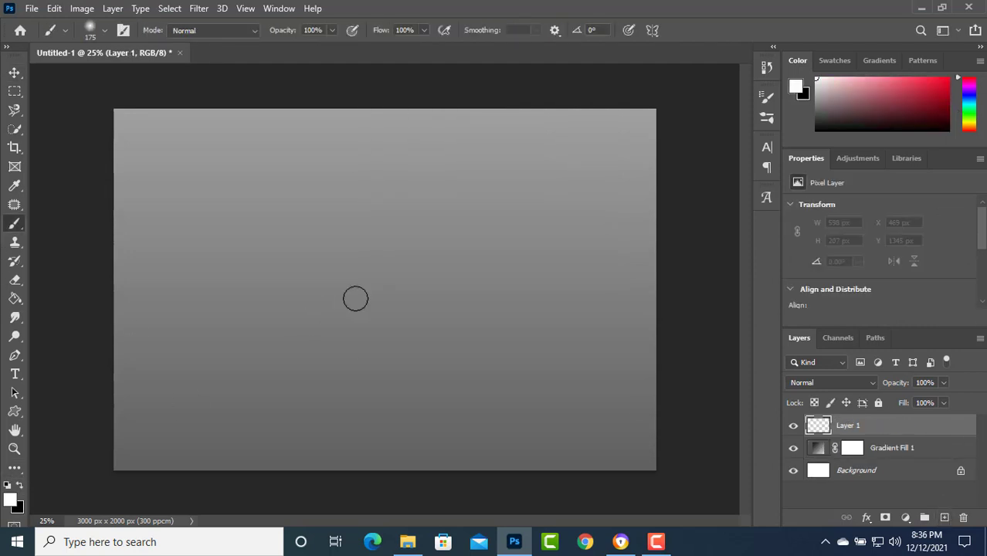
pyautogui.press(']')
pyautogui.press(']')
pyautogui.press(']')
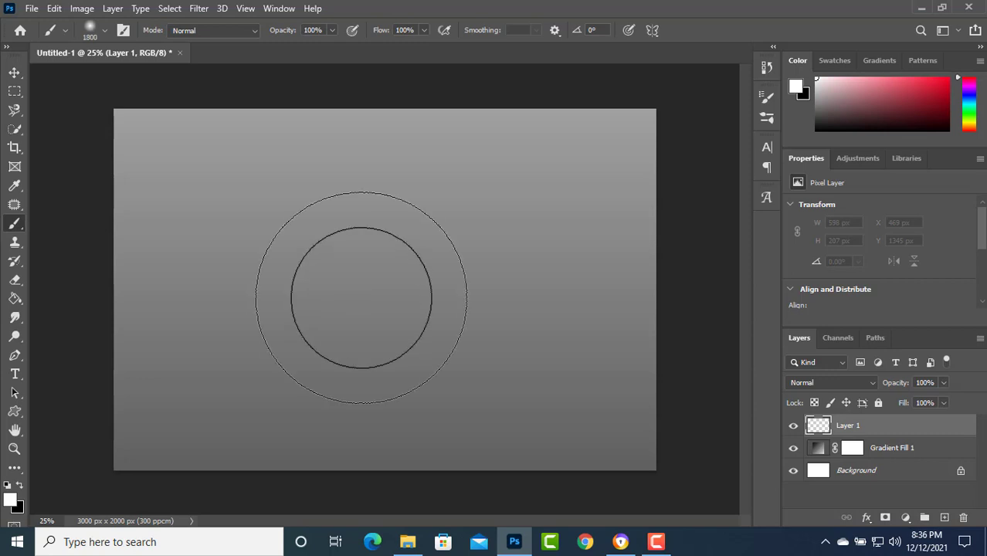
pyautogui.press(']')
pyautogui.press(']')
pyautogui.press(']')
pyautogui.click(391, 303)
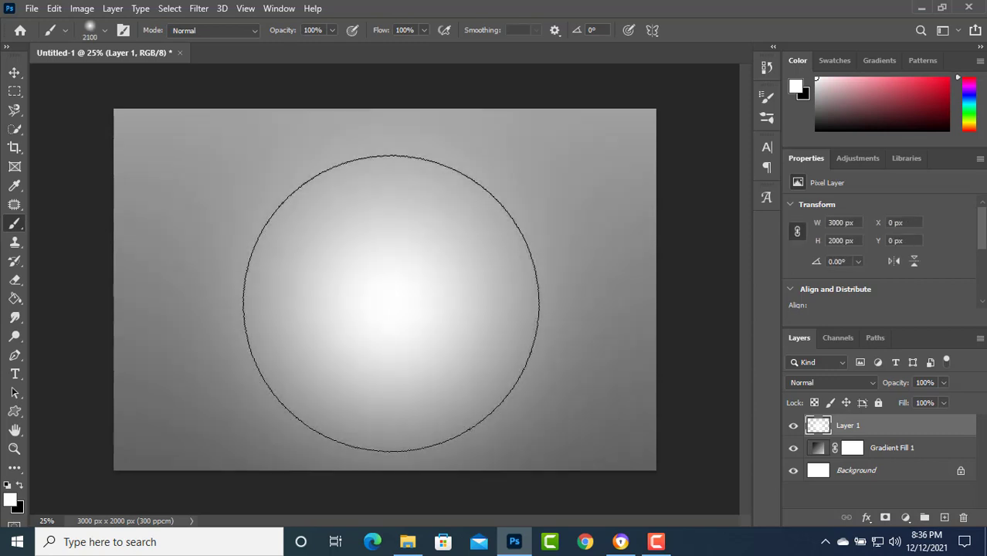
# Step: Set Layer 1's blend mode to Overlay
pyautogui.click(832, 382)
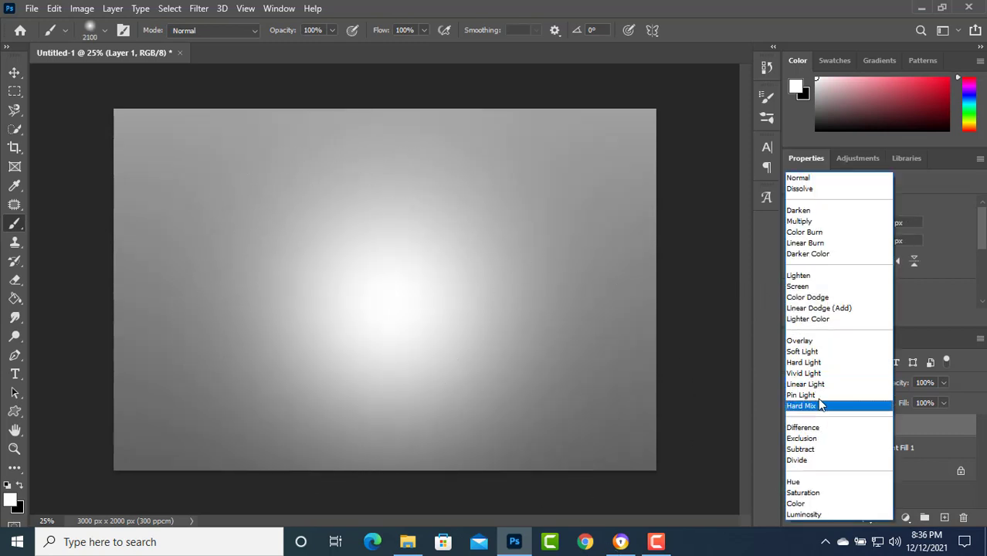
pyautogui.click(818, 341)
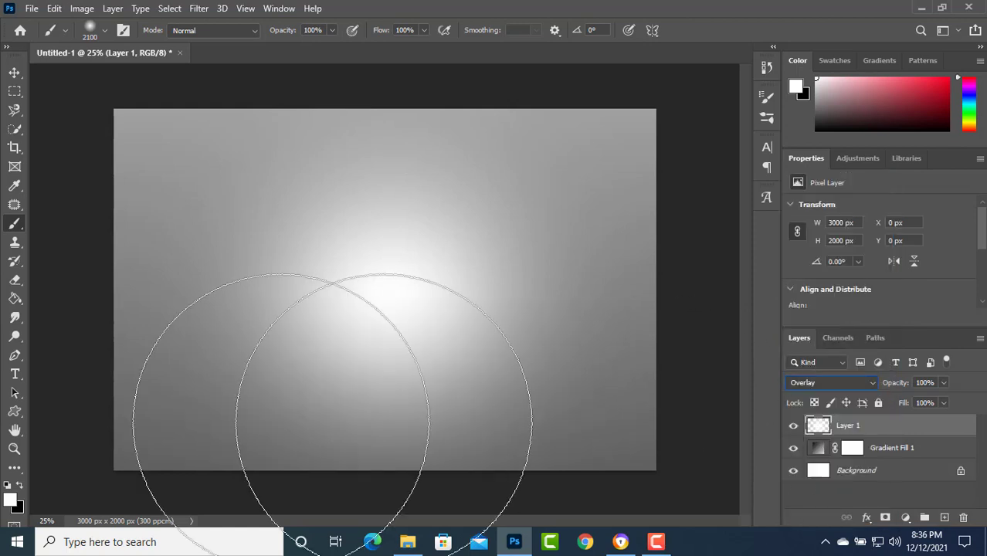
pyautogui.click(15, 75)
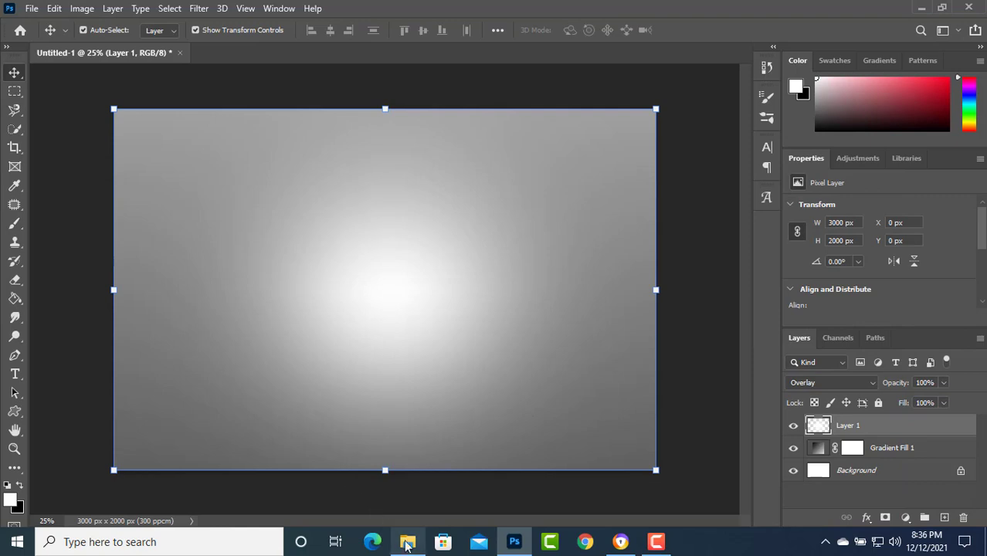
# Step: Place the bird PNG from Downloads on the canvas, scaled to about 14%
pyautogui.click(407, 542)
pyautogui.moveTo(305, 255); pyautogui.dragTo(409, 449)
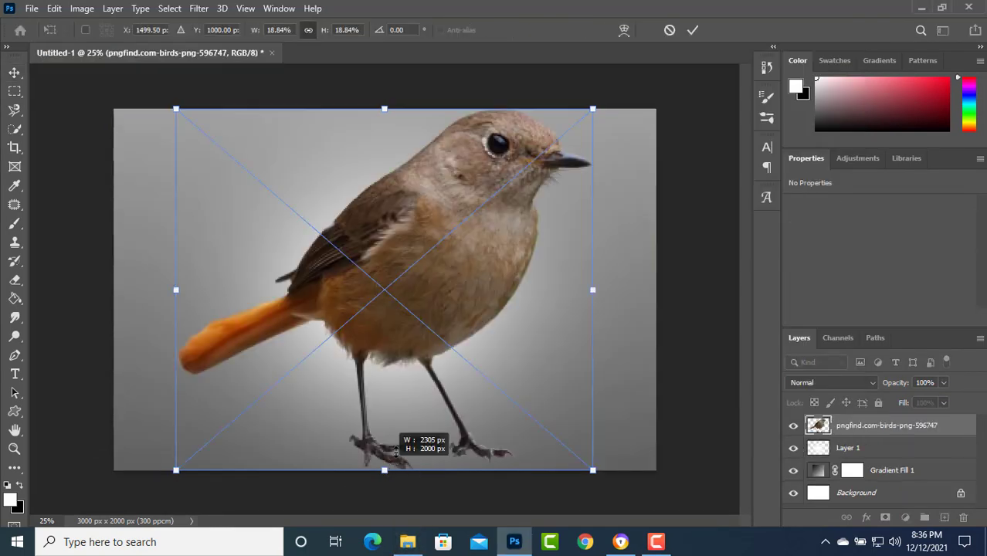
pyautogui.moveTo(384, 470); pyautogui.dragTo(384, 378)
pyautogui.moveTo(418, 287); pyautogui.dragTo(414, 315)
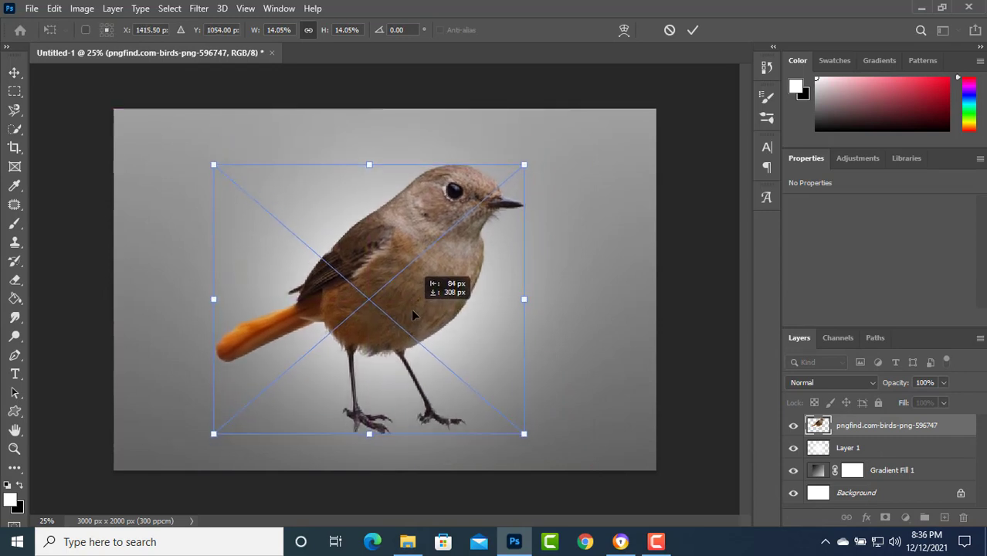
pyautogui.press('Return')
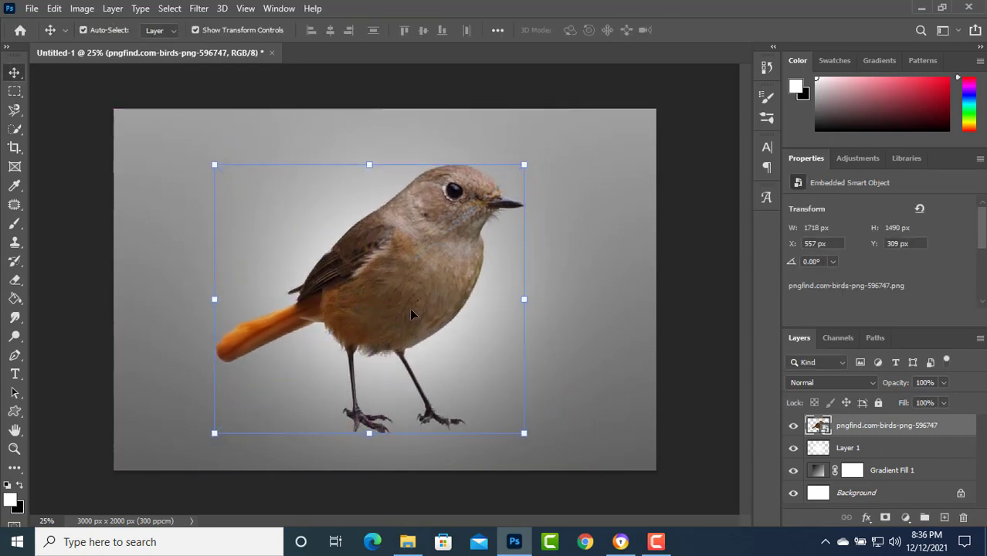
# Step: Shrink the bird a little more with Ctrl+T and centre it on the canvas
pyautogui.hotkey('ctrl', 't')
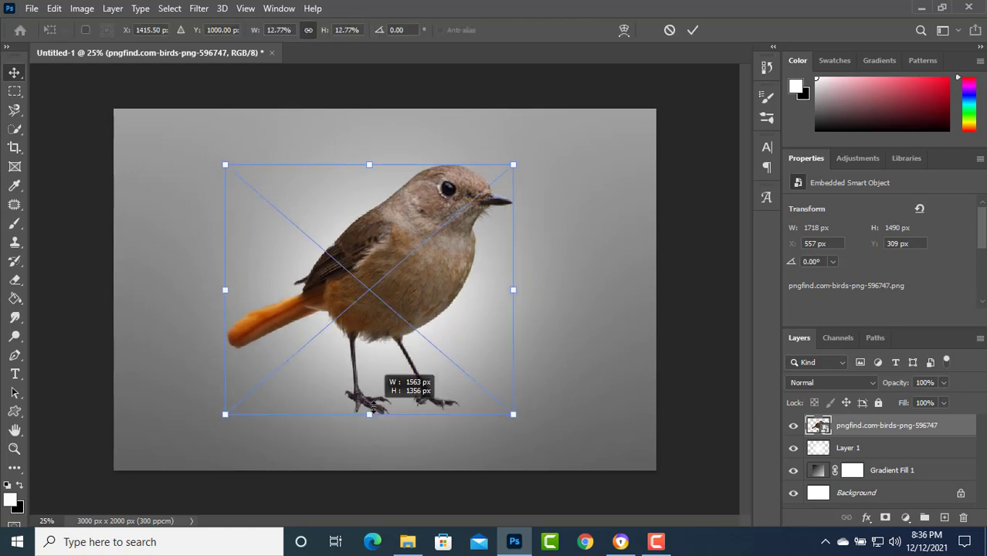
pyautogui.moveTo(369, 434); pyautogui.dragTo(363, 407)
pyautogui.moveTo(430, 293); pyautogui.dragTo(433, 304)
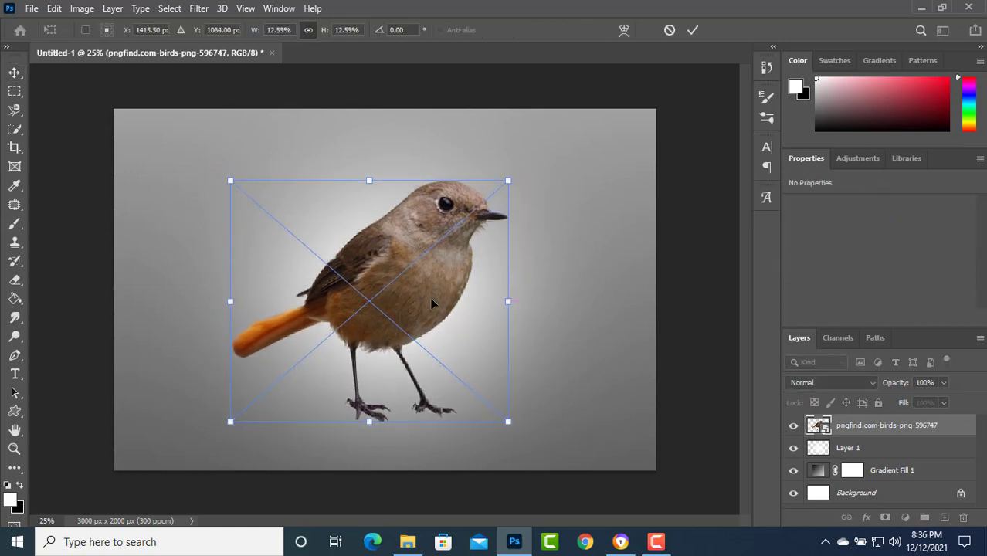
pyautogui.press('Return')
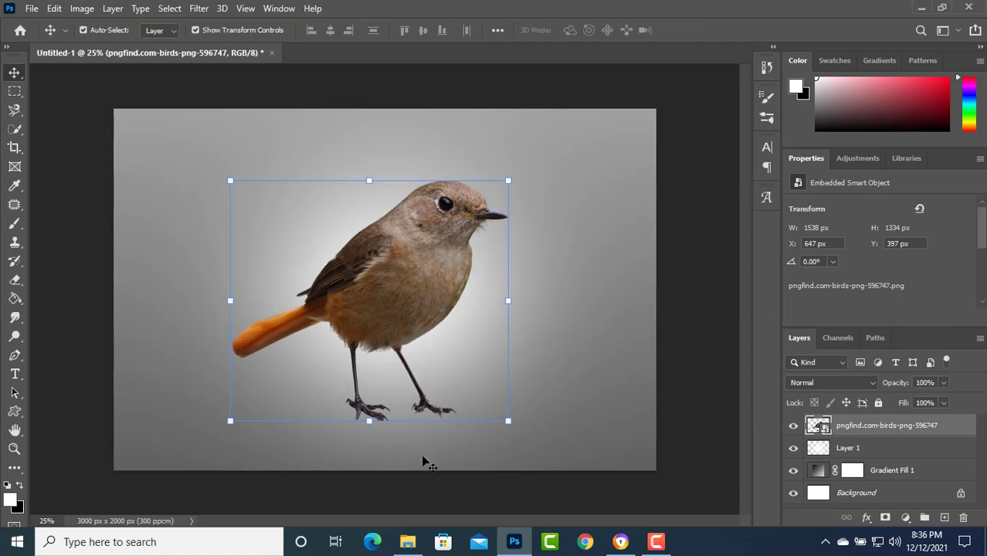
pyautogui.click(423, 461)
# Step: Place the books PNG, scale it down, move its layer above the bird, and position it over the body
pyautogui.click(408, 542)
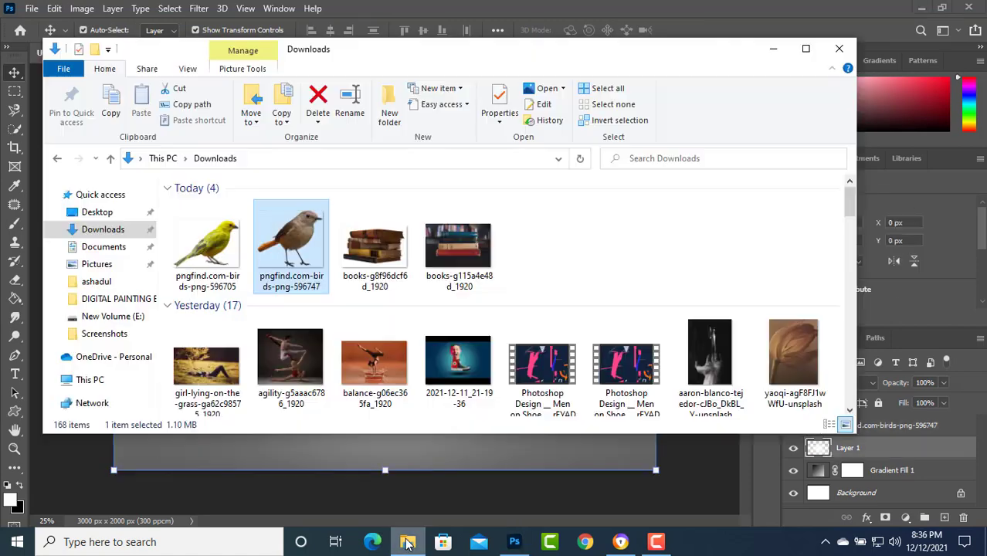
pyautogui.click(408, 286)
pyautogui.click(439, 455)
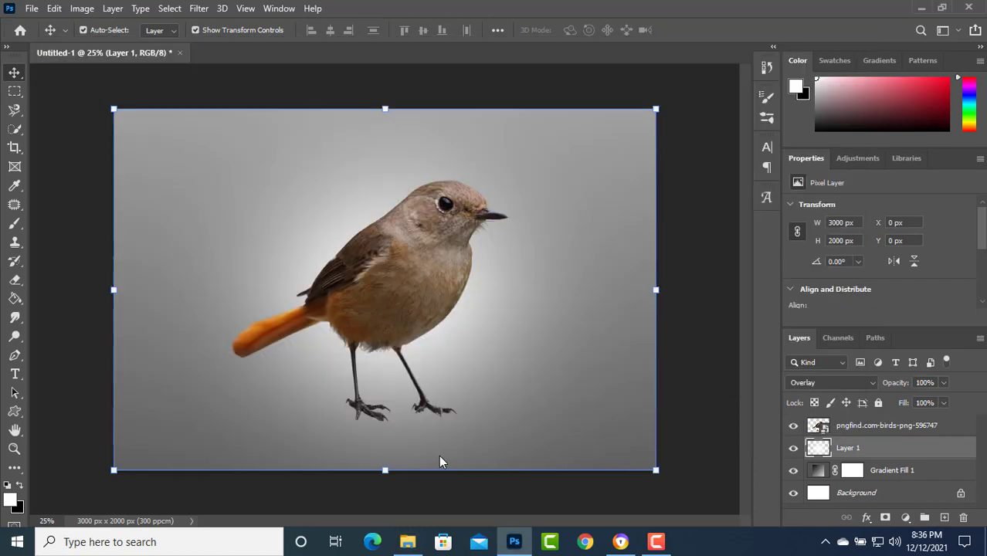
pyautogui.moveTo(384, 469); pyautogui.dragTo(384, 281)
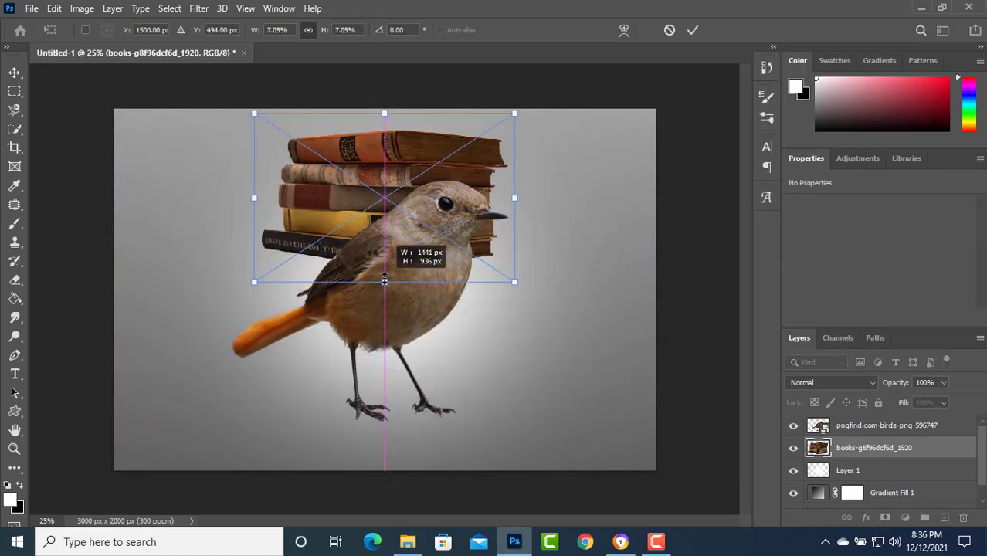
pyautogui.moveTo(886, 450); pyautogui.dragTo(872, 426)
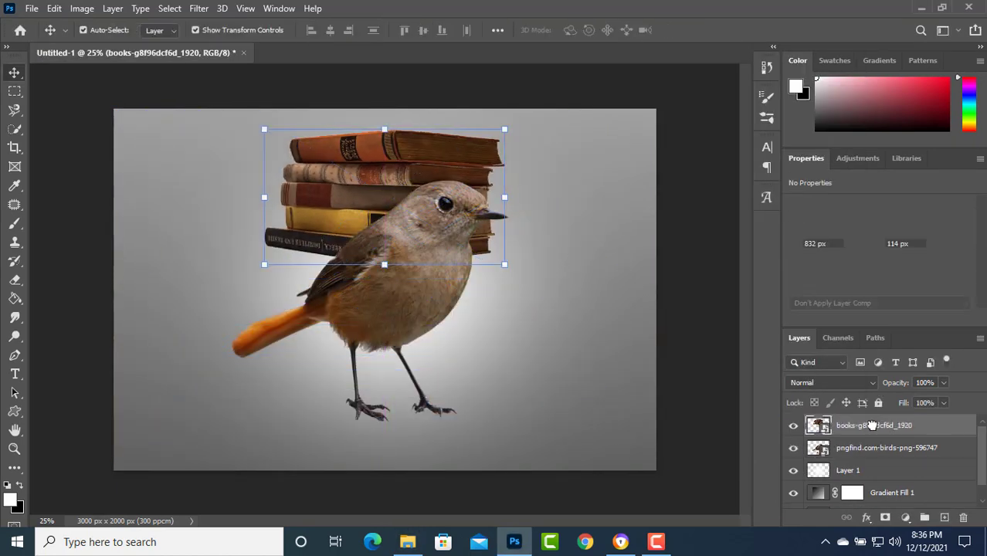
pyautogui.moveTo(419, 224); pyautogui.dragTo(426, 304)
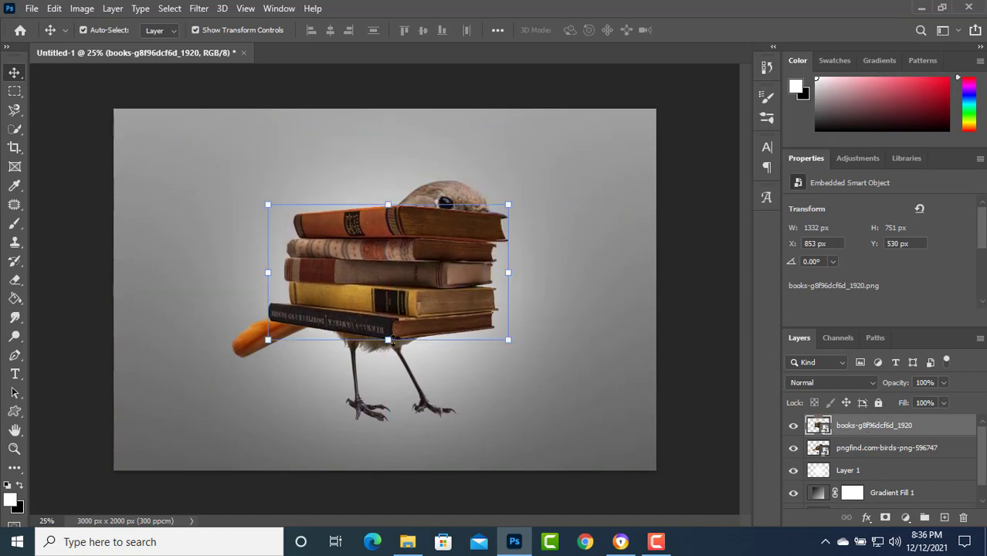
# Step: Shrink the books stack to about 4.37% onto the bird's body
pyautogui.hotkey('ctrl', 't')
pyautogui.moveTo(392, 341); pyautogui.dragTo(393, 253)
pyautogui.moveTo(413, 187); pyautogui.dragTo(418, 269)
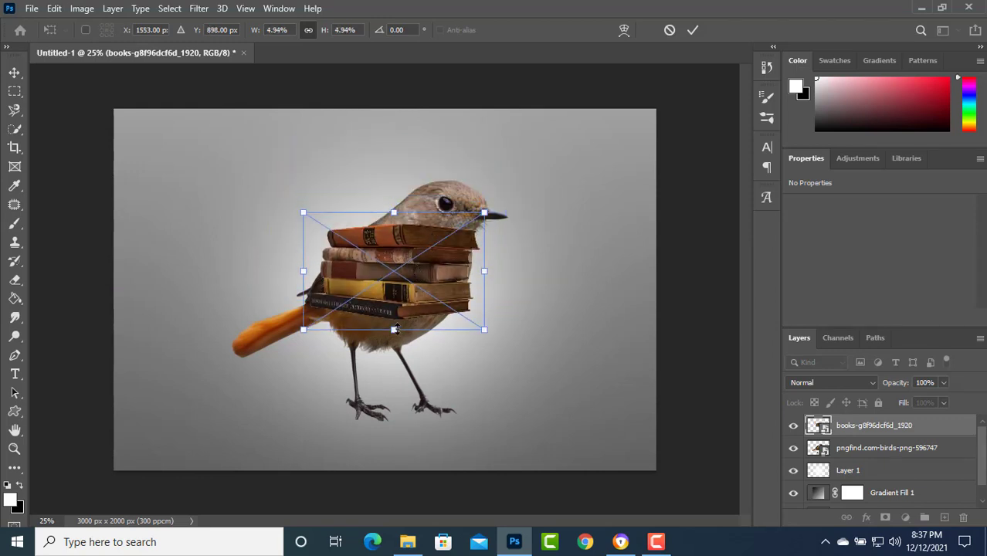
pyautogui.moveTo(396, 330); pyautogui.dragTo(397, 317)
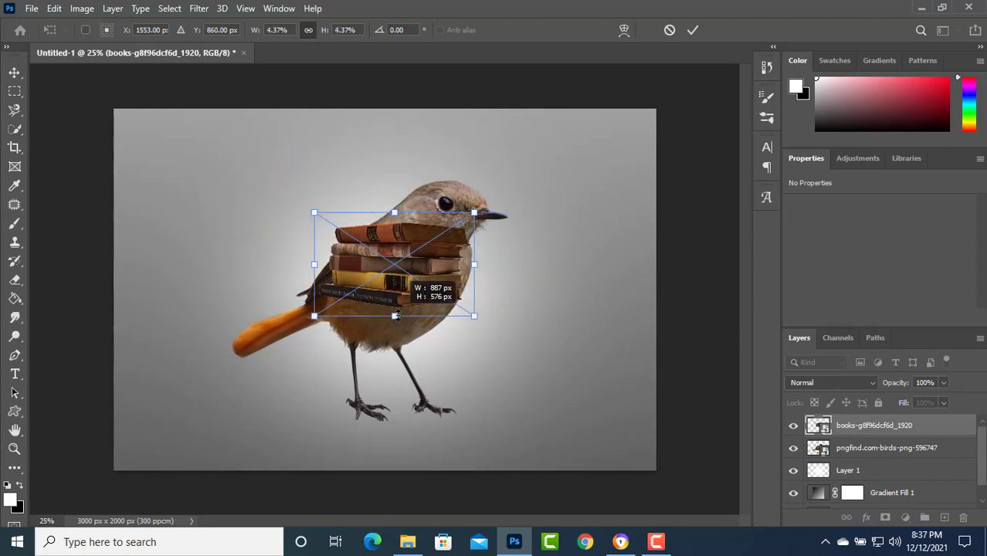
pyautogui.click(55, 9)
pyautogui.moveTo(159, 337)
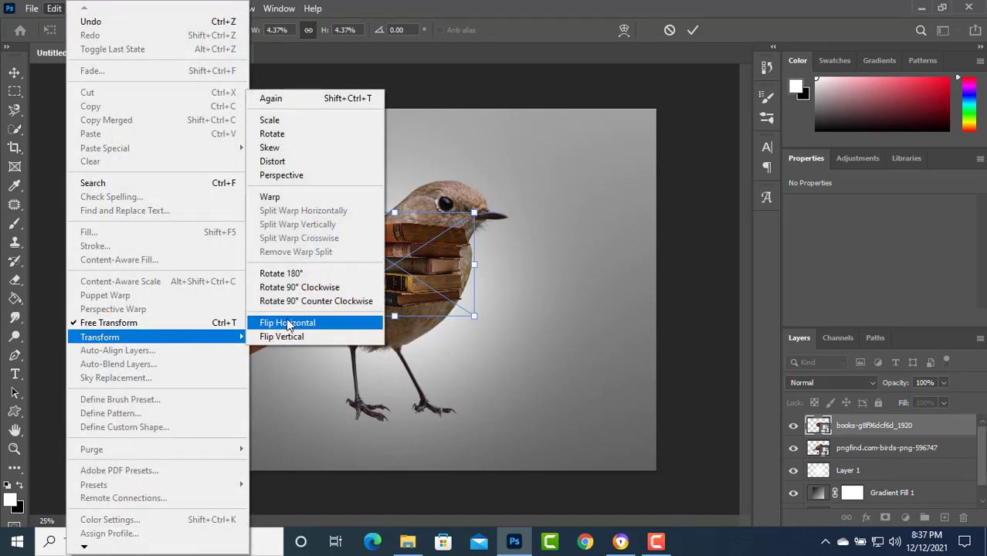
pyautogui.click(286, 317)
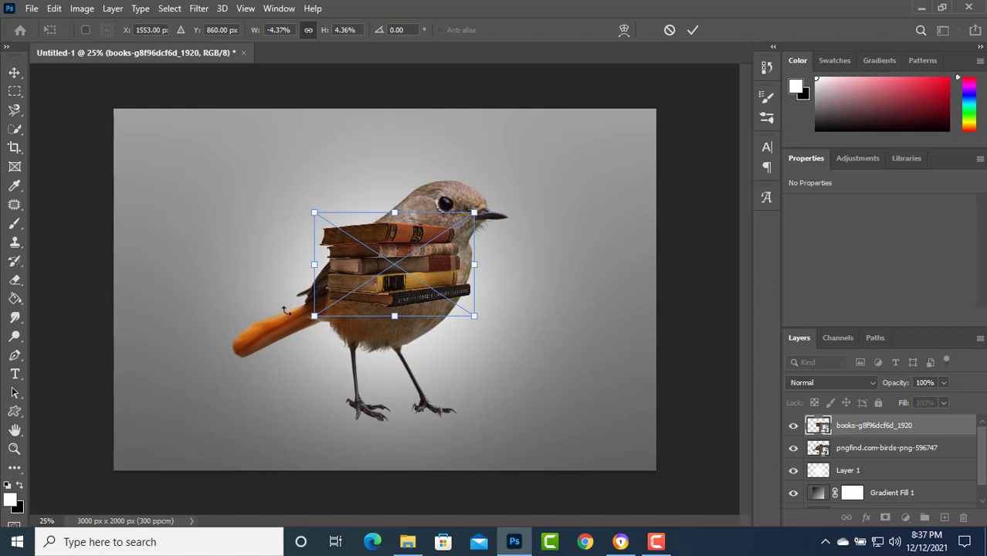
pyautogui.hotkey('ctrl', 'z')
pyautogui.hotkey('ctrl', 'z')
pyautogui.hotkey('ctrl', 'shift', 'z')
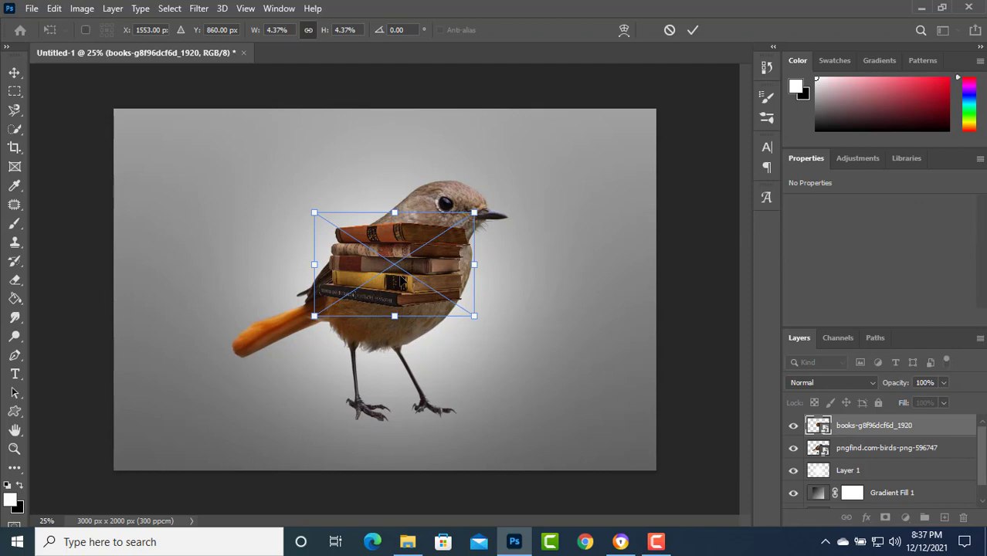
# Step: Zoom in, move the books onto the chest, and tilt the stack about 4°
pyautogui.hotkey('ctrl', '+')
pyautogui.hotkey('ctrl', '+')
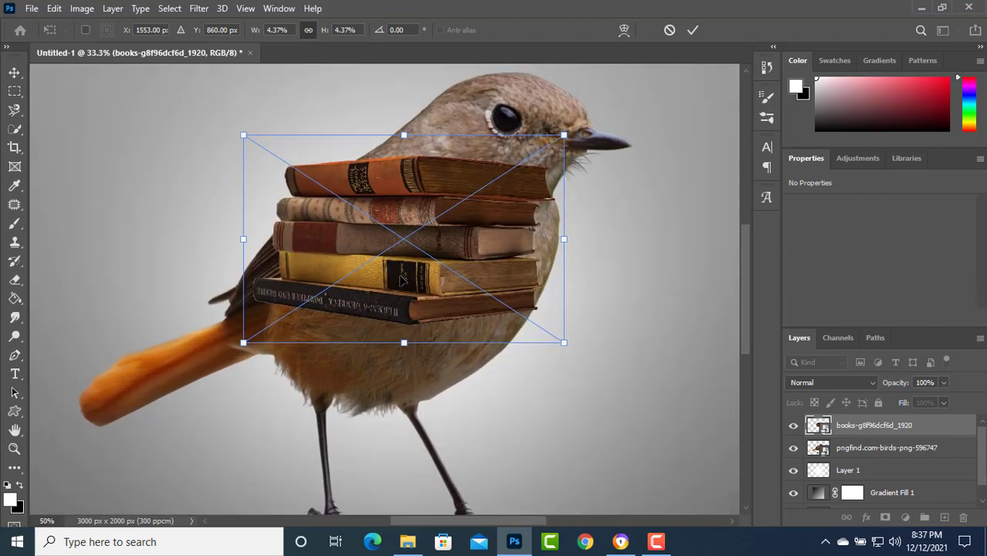
pyautogui.hotkey('ctrl', '+')
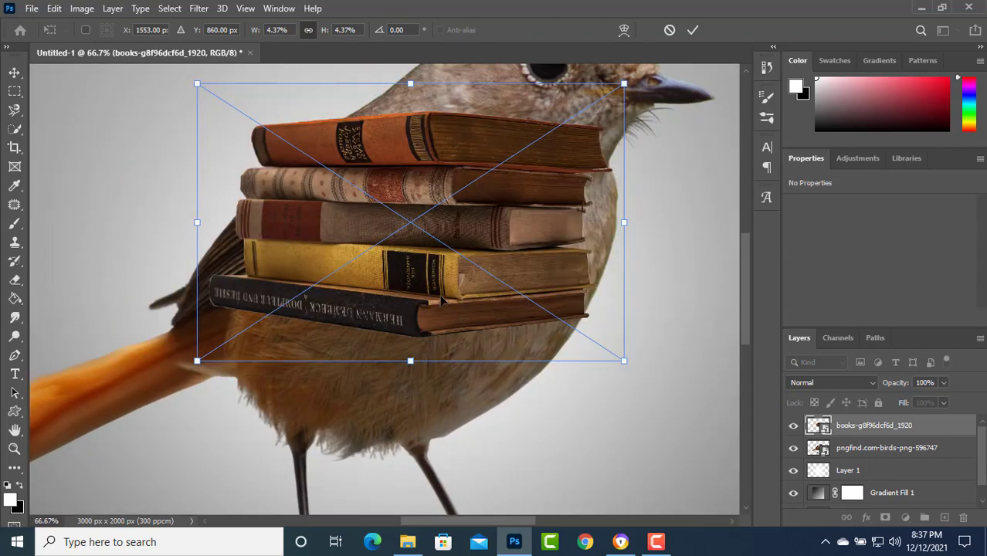
pyautogui.moveTo(441, 300)
pyautogui.mouseDown()
pyautogui.moveTo(475, 330)
pyautogui.moveTo(458, 327)
pyautogui.mouseUp()
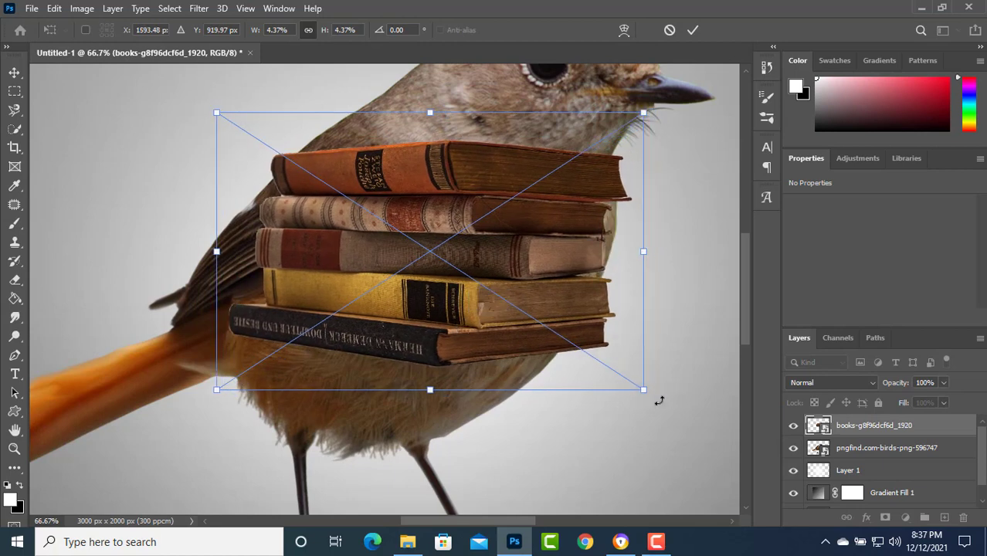
pyautogui.moveTo(656, 397); pyautogui.dragTo(647, 416)
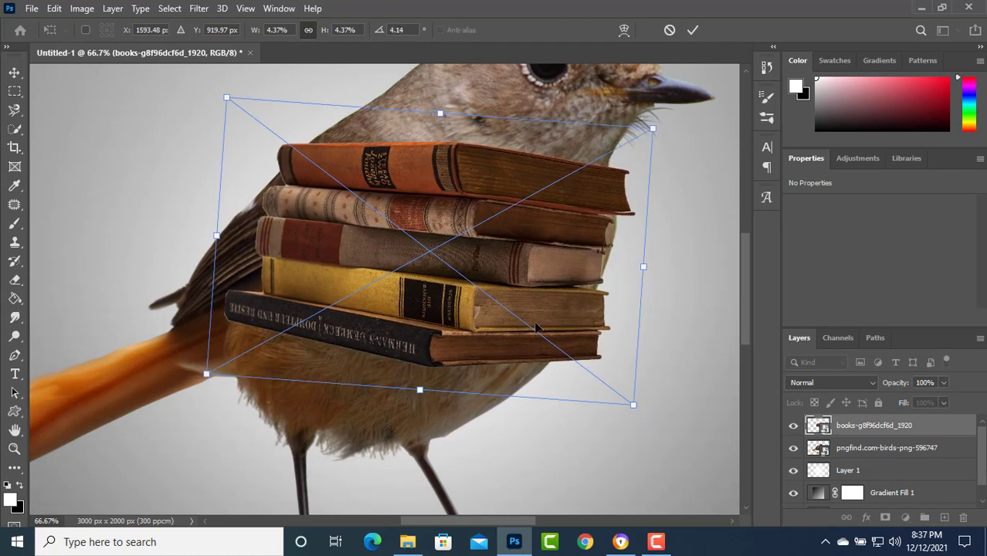
pyautogui.moveTo(543, 323)
pyautogui.mouseDown()
pyautogui.moveTo(529, 331)
pyautogui.moveTo(538, 332)
pyautogui.mouseUp()
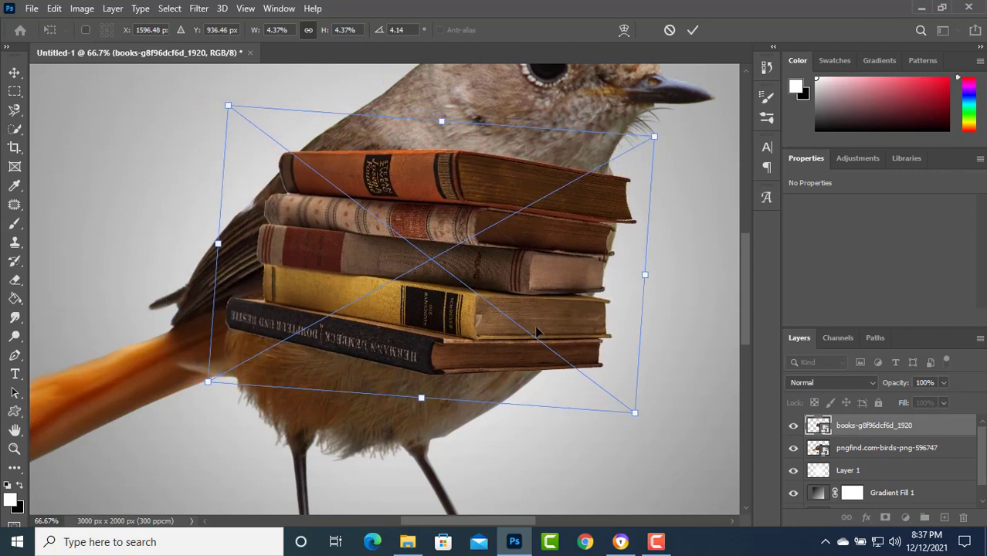
pyautogui.moveTo(445, 353)
pyautogui.mouseDown()
pyautogui.moveTo(476, 320)
pyautogui.moveTo(464, 313)
pyautogui.mouseUp()
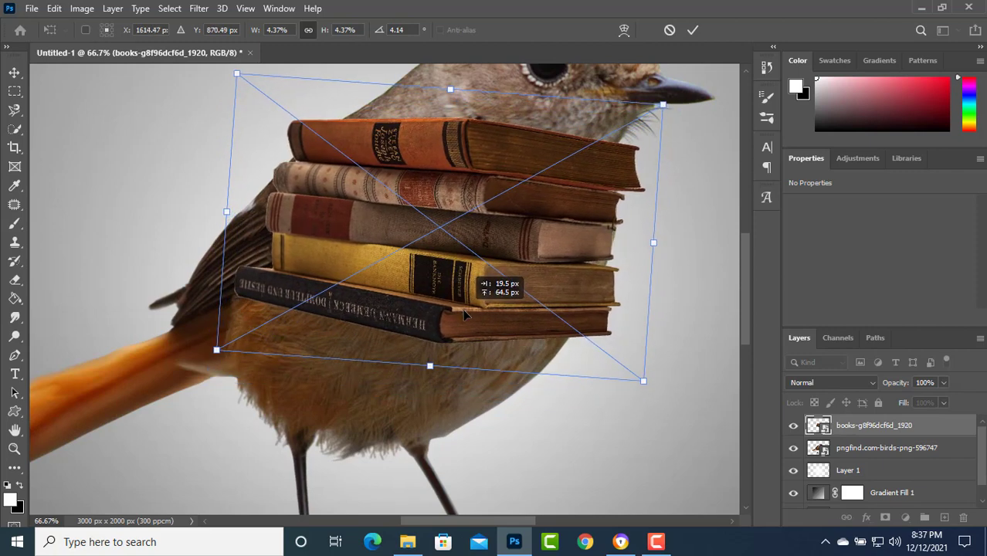
# Step: Narrow and re-widen the stack, move it down slightly, and reduce the tilt to 3.6°
pyautogui.moveTo(654, 245); pyautogui.dragTo(632, 245)
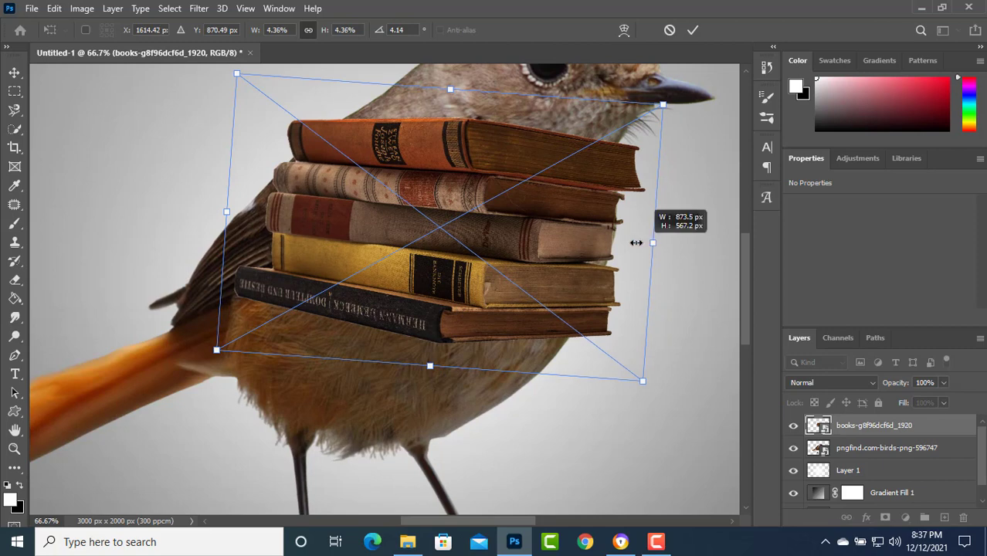
pyautogui.moveTo(562, 251)
pyautogui.mouseDown()
pyautogui.moveTo(571, 252)
pyautogui.moveTo(559, 260)
pyautogui.mouseUp()
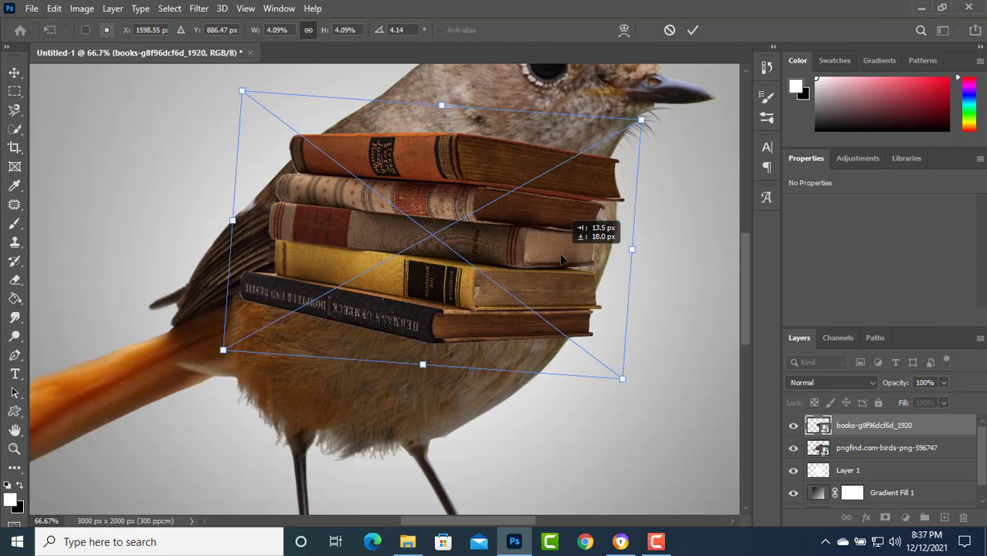
pyautogui.moveTo(559, 260); pyautogui.dragTo(563, 274)
pyautogui.moveTo(233, 236); pyautogui.dragTo(225, 235)
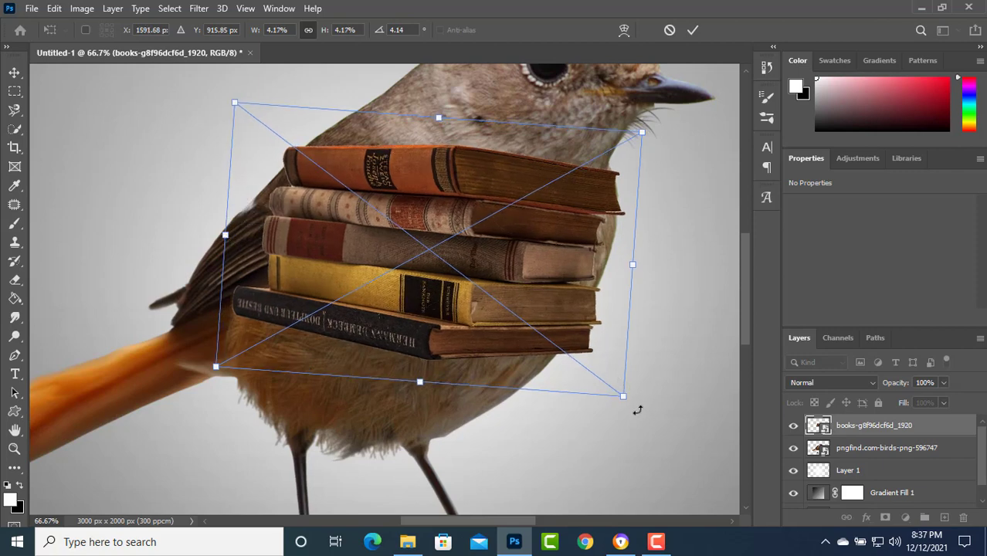
pyautogui.moveTo(634, 407); pyautogui.dragTo(635, 405)
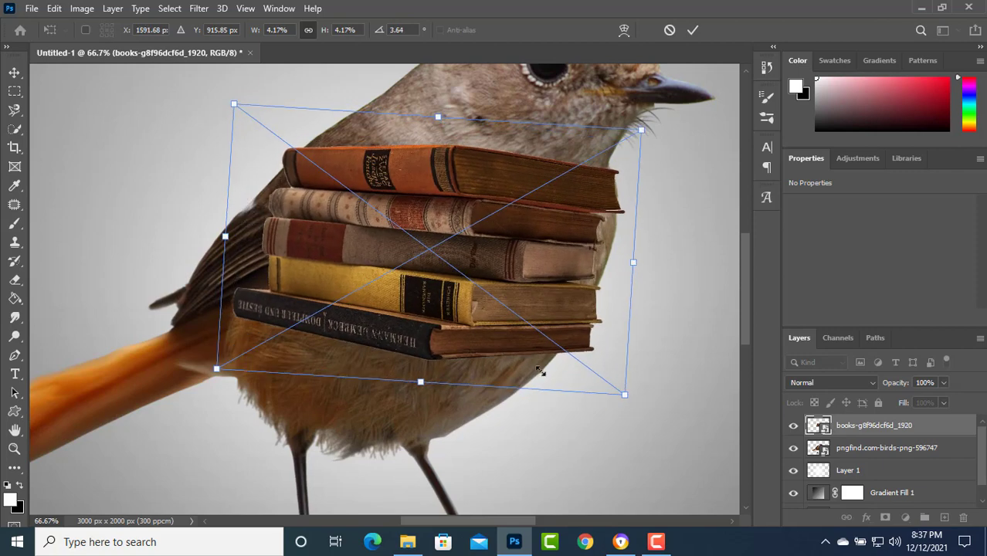
pyautogui.moveTo(536, 356)
pyautogui.mouseDown()
pyautogui.moveTo(542, 330)
pyautogui.moveTo(538, 340)
pyautogui.mouseUp()
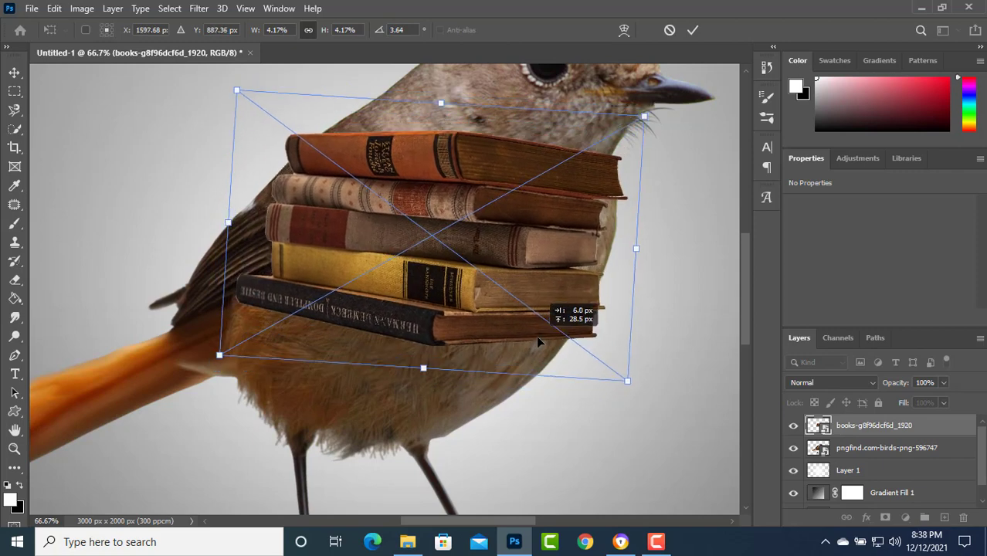
# Step: Resize the books to 793 × 438 px across the chest and commit the transform
pyautogui.moveTo(440, 105); pyautogui.dragTo(442, 157)
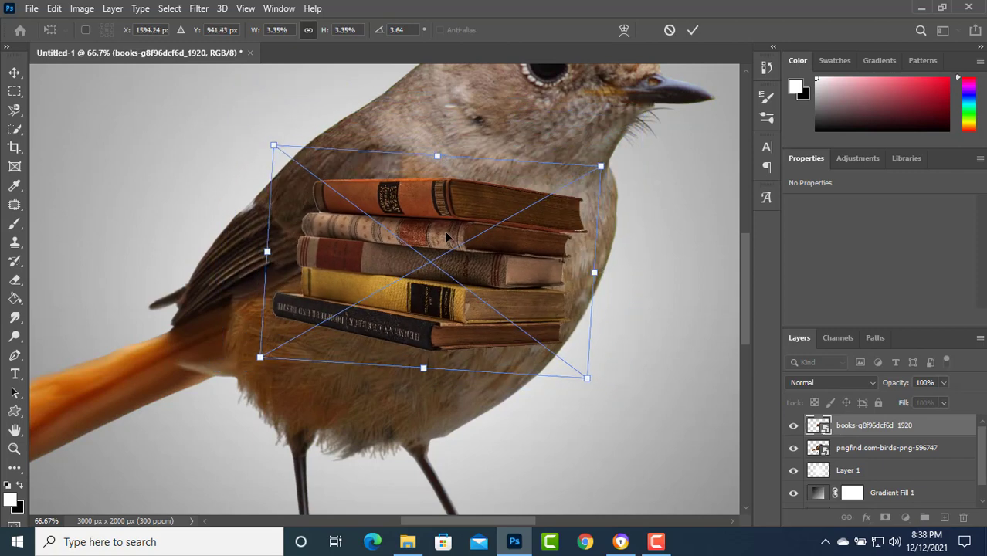
pyautogui.moveTo(444, 231); pyautogui.dragTo(425, 211)
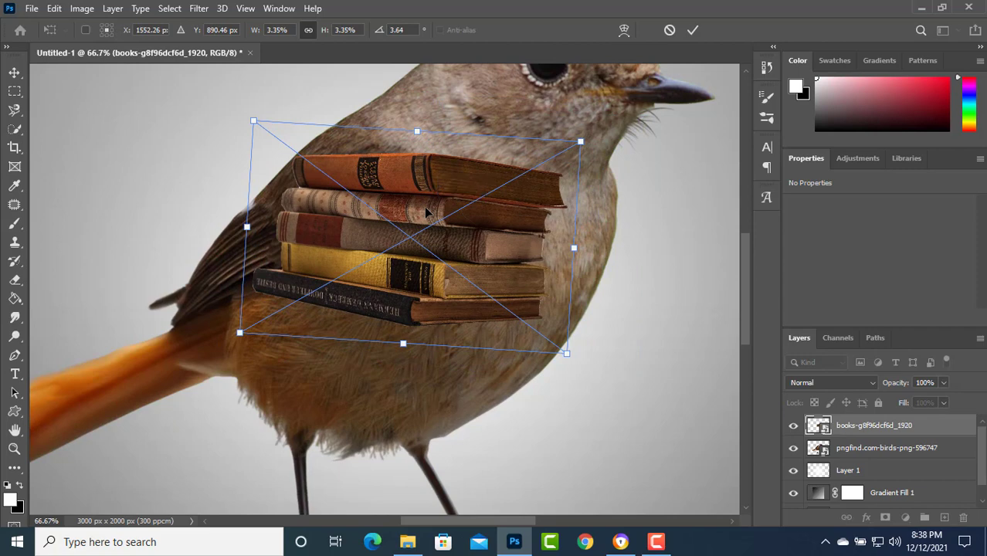
pyautogui.moveTo(577, 250); pyautogui.dragTo(630, 249)
pyautogui.moveTo(316, 265); pyautogui.dragTo(301, 258)
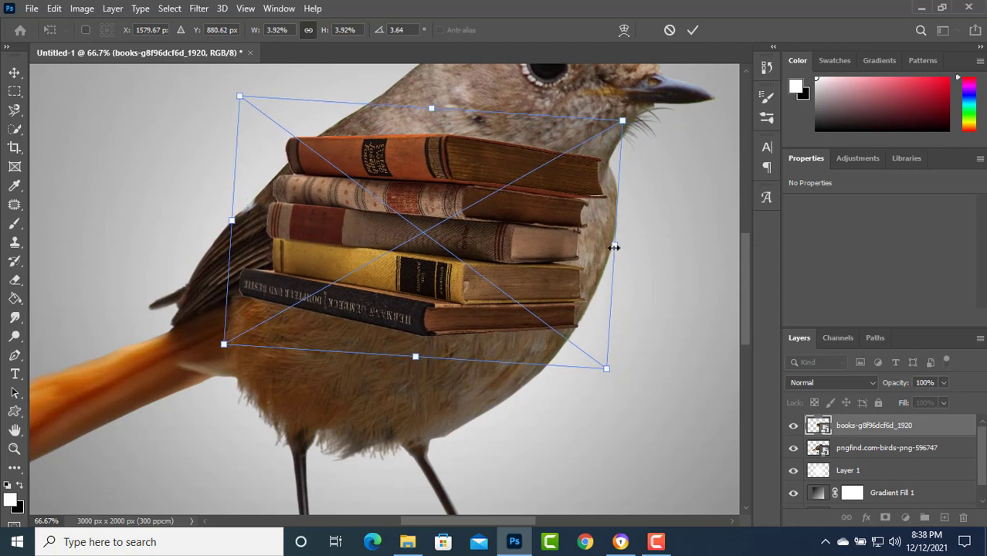
pyautogui.moveTo(614, 247); pyautogui.dragTo(629, 247)
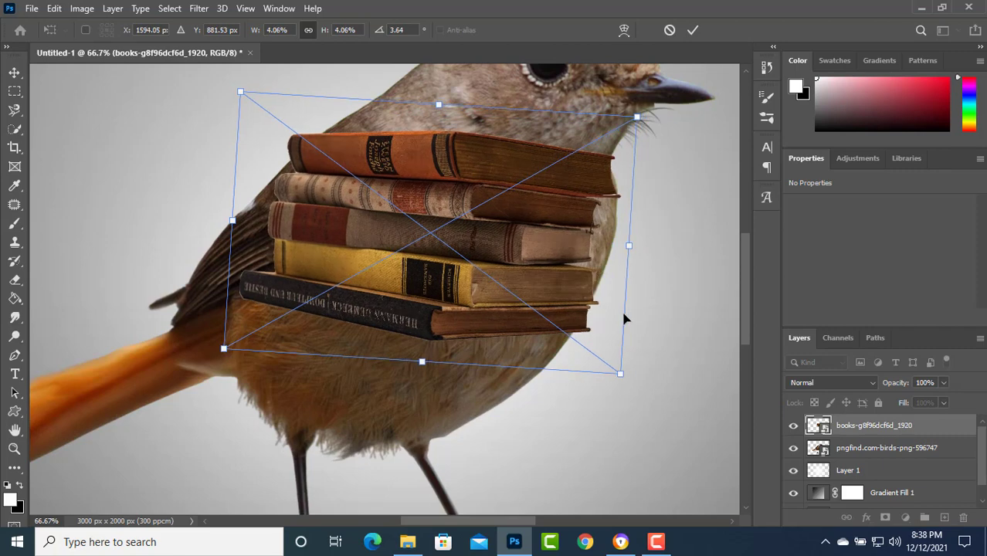
pyautogui.press('Return')
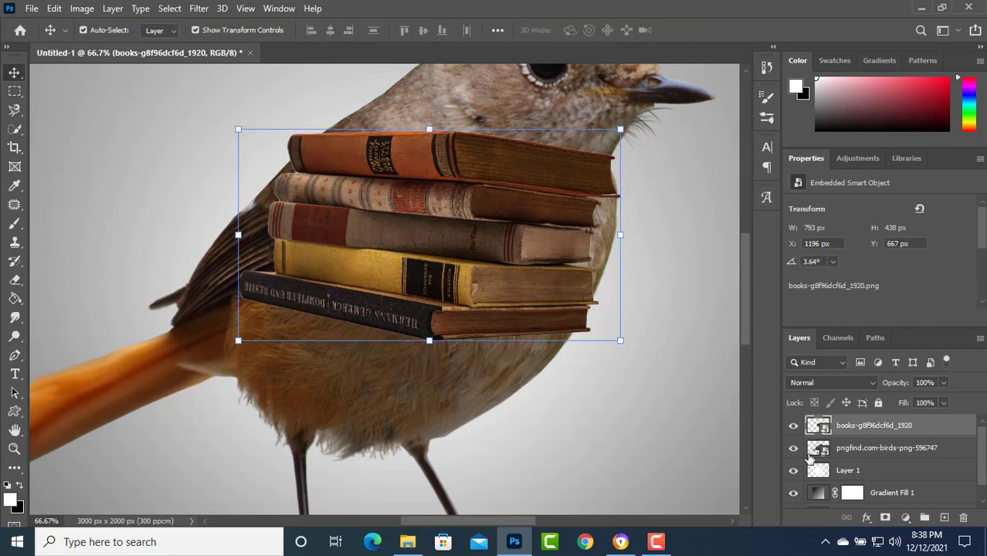
# Step: Add a layer mask to the books layer and set up a small black brush
pyautogui.click(885, 518)
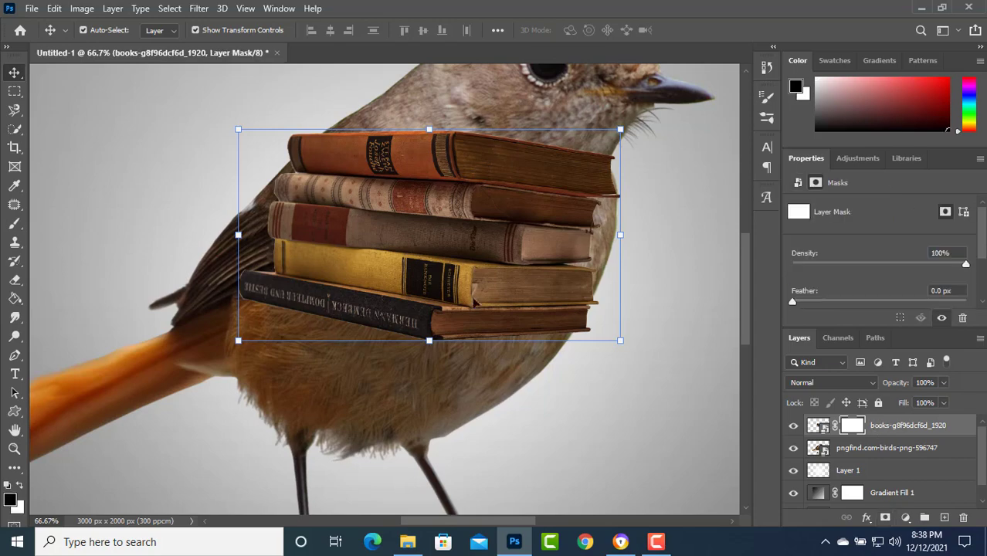
pyautogui.click(14, 224)
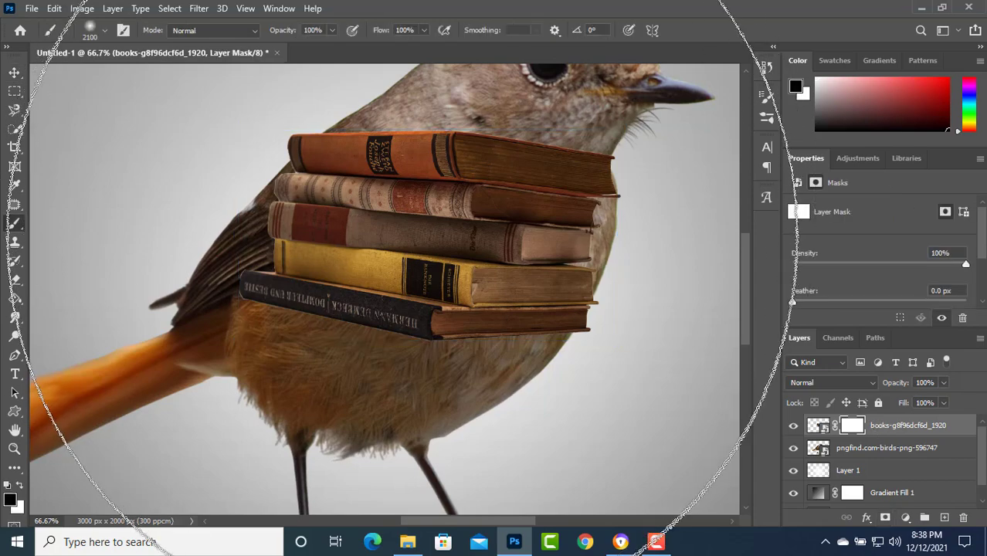
pyautogui.press('[')
pyautogui.press('[')
pyautogui.press('[')
pyautogui.press('[')
pyautogui.press('[')
pyautogui.press('[')
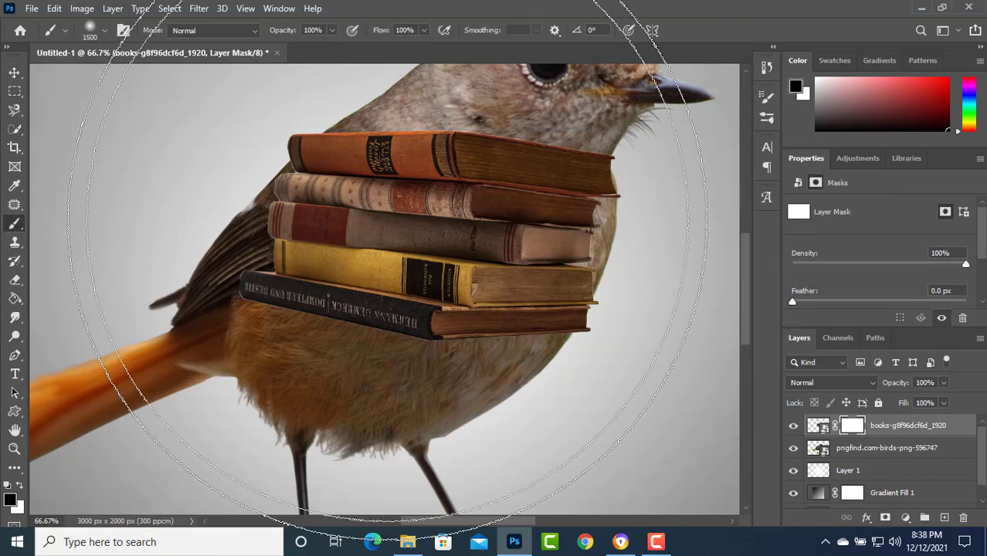
pyautogui.press('[')
pyautogui.press('[')
pyautogui.press('[')
pyautogui.press('[')
pyautogui.press('[')
pyautogui.press('[')
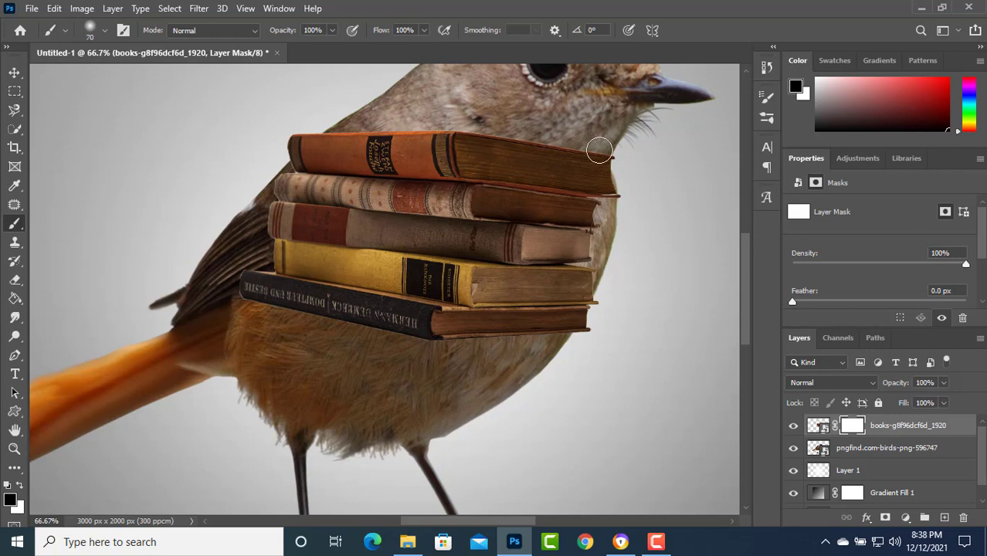
pyautogui.press('[')
pyautogui.press('[')
# Step: Mask the top book's upper edge and bottom book's lower edge into the feathers
pyautogui.moveTo(603, 156)
pyautogui.mouseDown()
pyautogui.moveTo(491, 137)
pyautogui.moveTo(327, 137)
pyautogui.mouseUp()
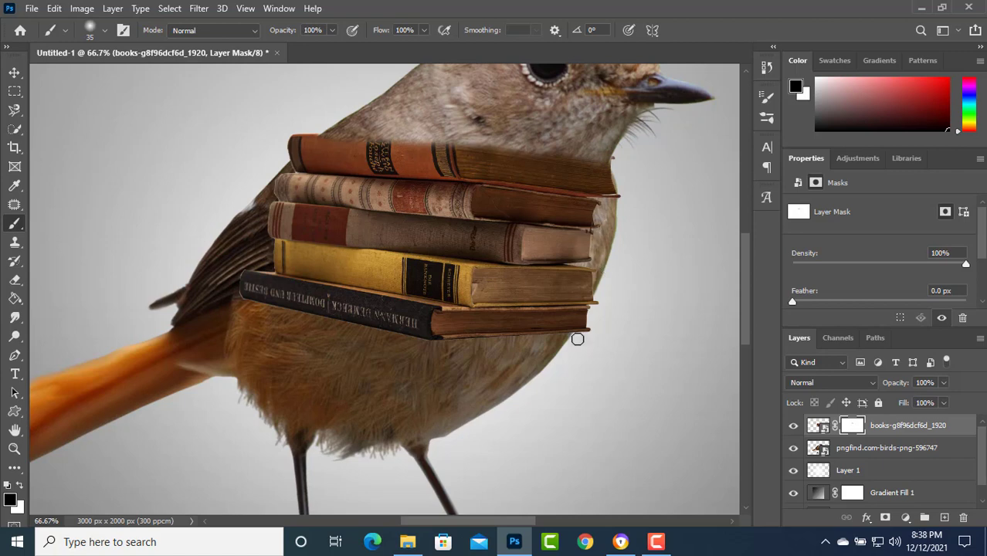
pyautogui.moveTo(570, 333); pyautogui.dragTo(434, 340)
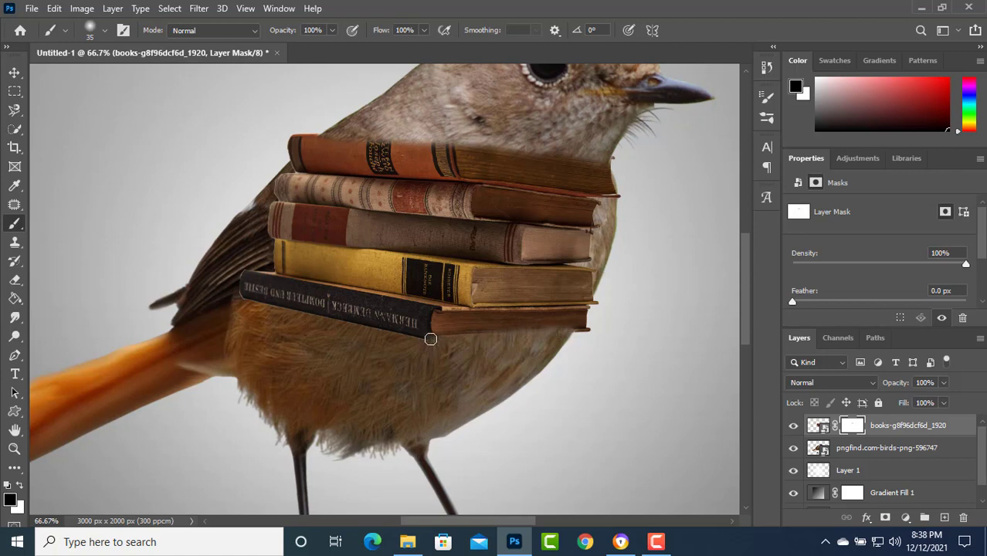
pyautogui.moveTo(508, 335)
pyautogui.mouseDown()
pyautogui.moveTo(344, 322)
pyautogui.moveTo(245, 297)
pyautogui.moveTo(241, 283)
pyautogui.mouseUp()
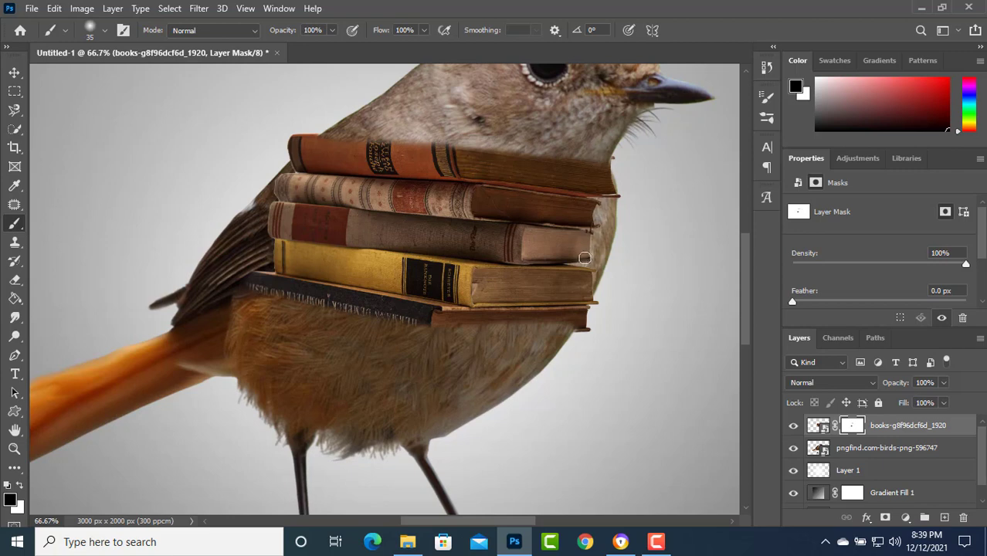
pyautogui.hotkey('ctrl', '-')
pyautogui.hotkey('ctrl', '-')
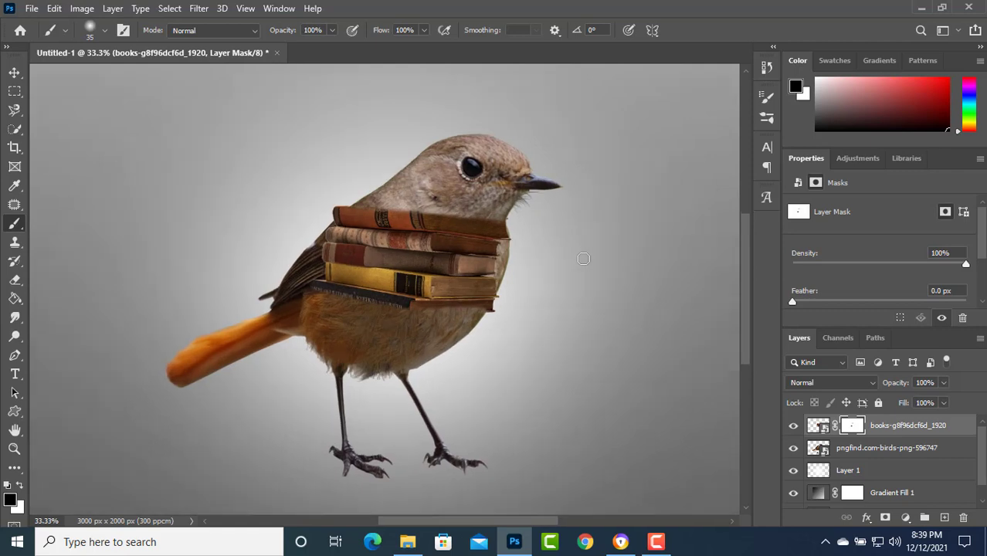
pyautogui.hotkey('ctrl', '+')
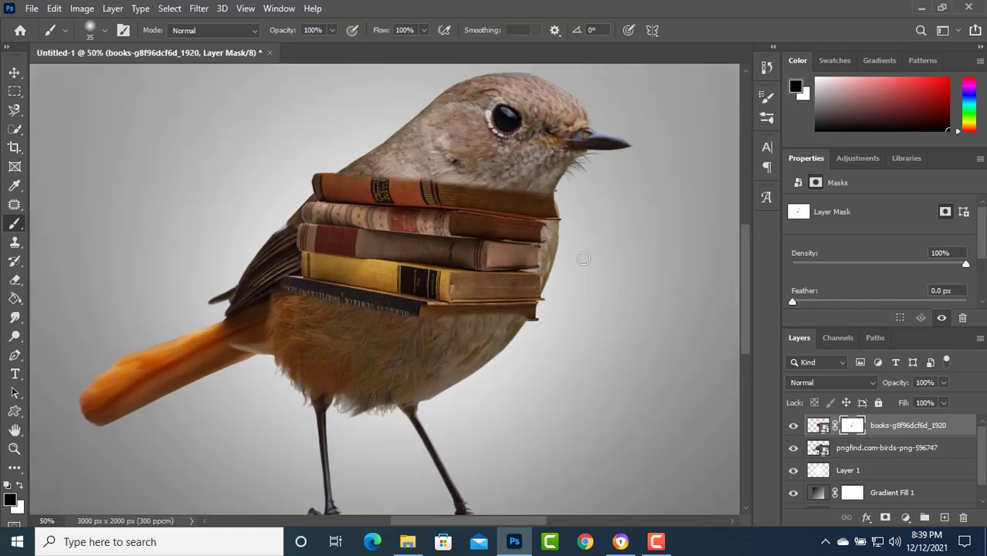
pyautogui.hotkey('ctrl', '+')
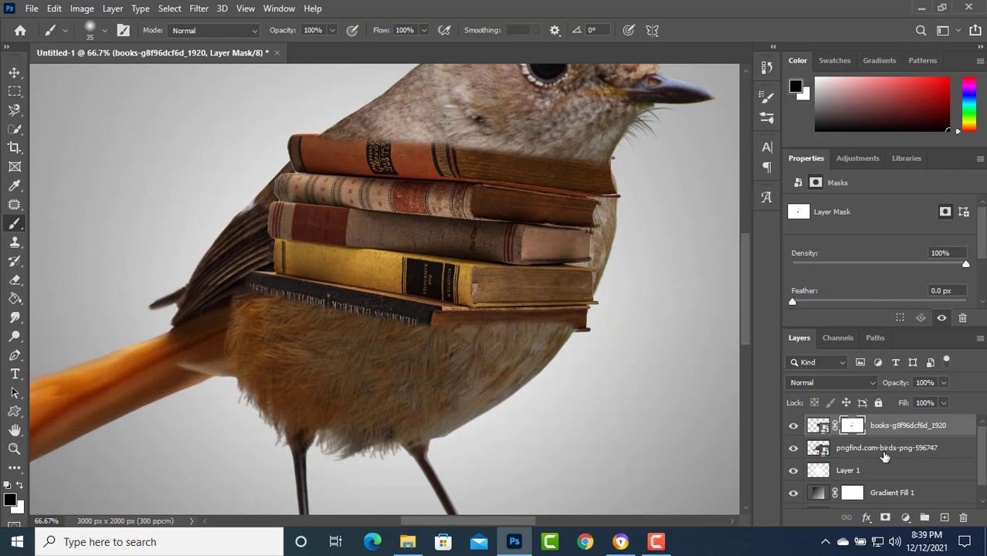
# Step: Mask the bird layer to hide breast feathers poking out right of the books
pyautogui.click(884, 454)
pyautogui.click(885, 517)
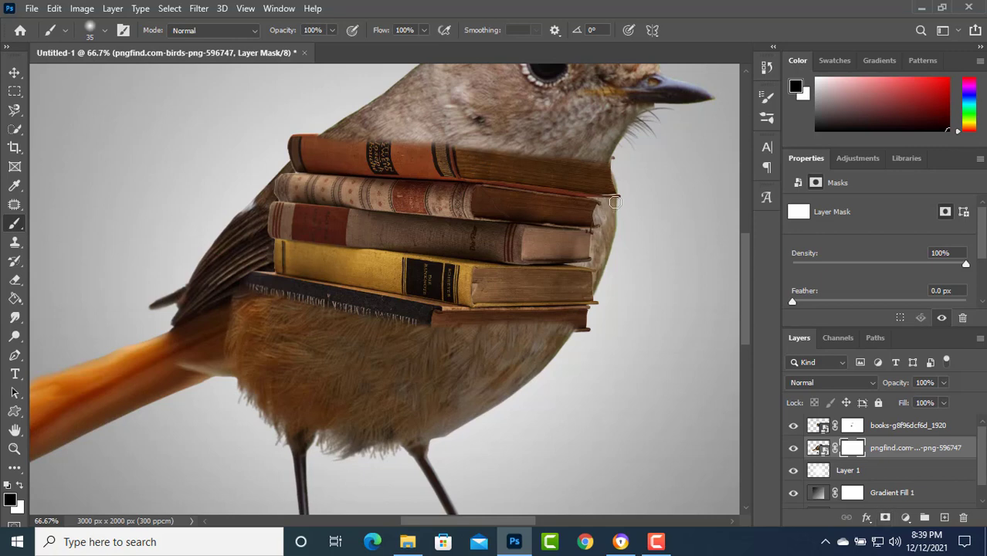
pyautogui.moveTo(615, 201)
pyautogui.mouseDown()
pyautogui.moveTo(604, 207)
pyautogui.moveTo(593, 267)
pyautogui.moveTo(614, 211)
pyautogui.moveTo(596, 272)
pyautogui.moveTo(609, 288)
pyautogui.moveTo(593, 232)
pyautogui.mouseUp()
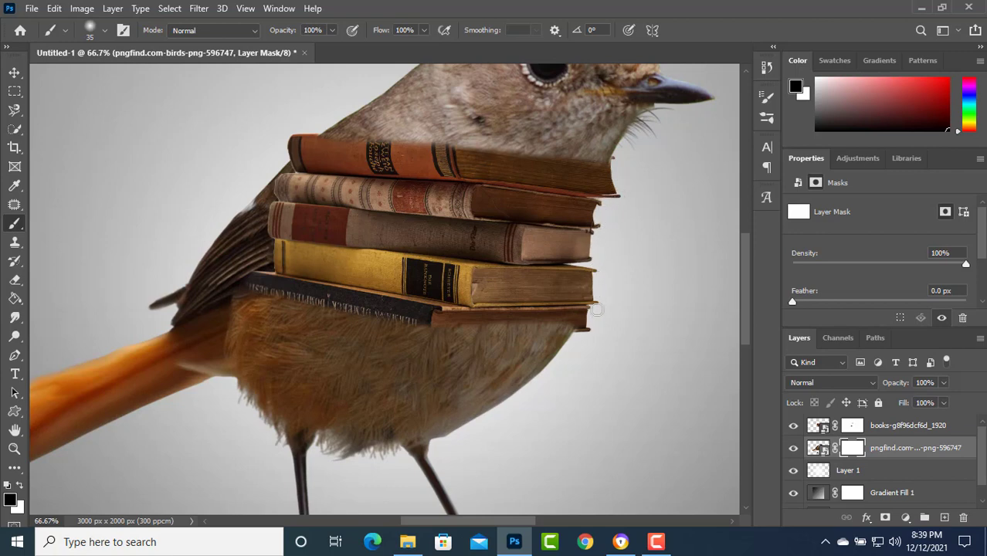
pyautogui.moveTo(597, 310); pyautogui.dragTo(610, 267)
# Step: Zoom out to check the composition, then select the books layer's mask
pyautogui.hotkey('ctrl', '-')
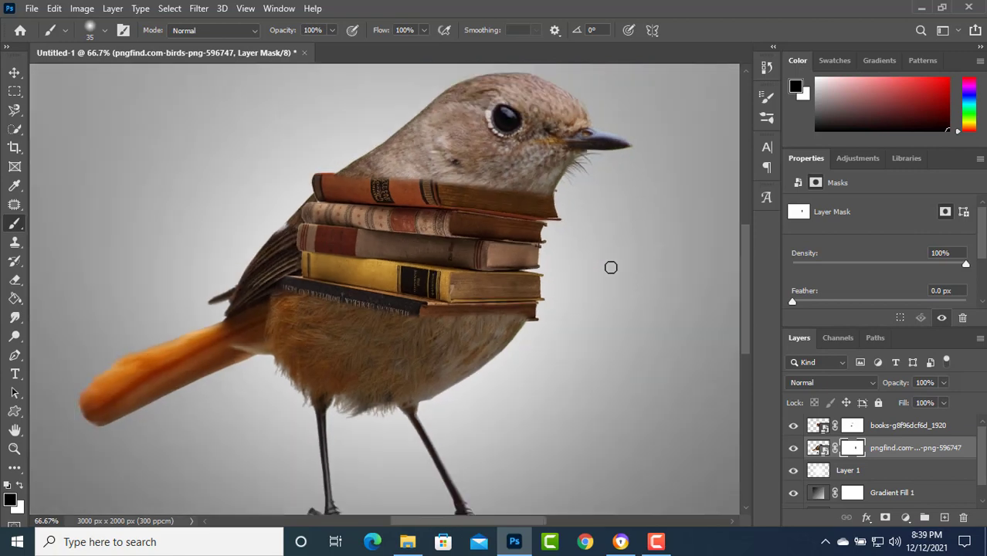
pyautogui.hotkey('ctrl', '-')
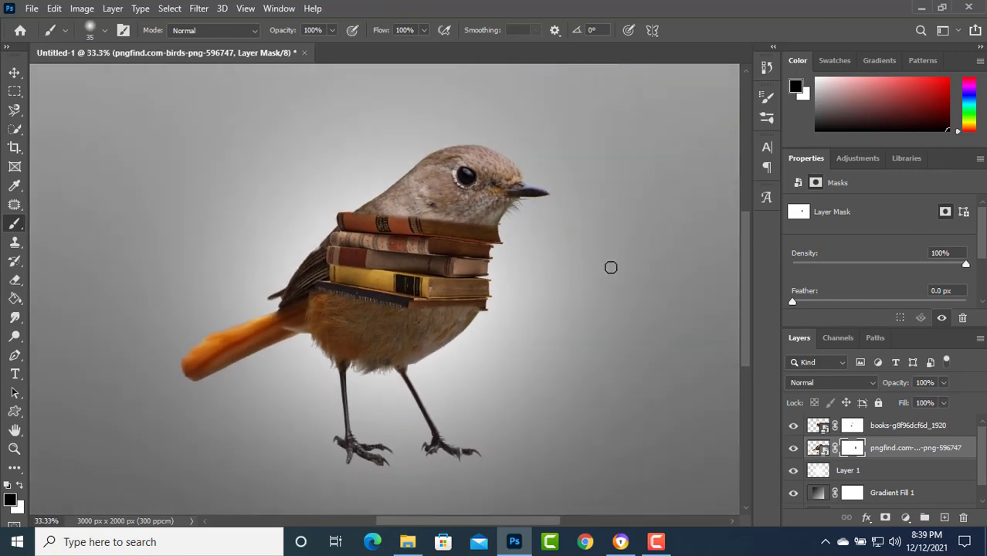
pyautogui.hotkey('ctrl', '+')
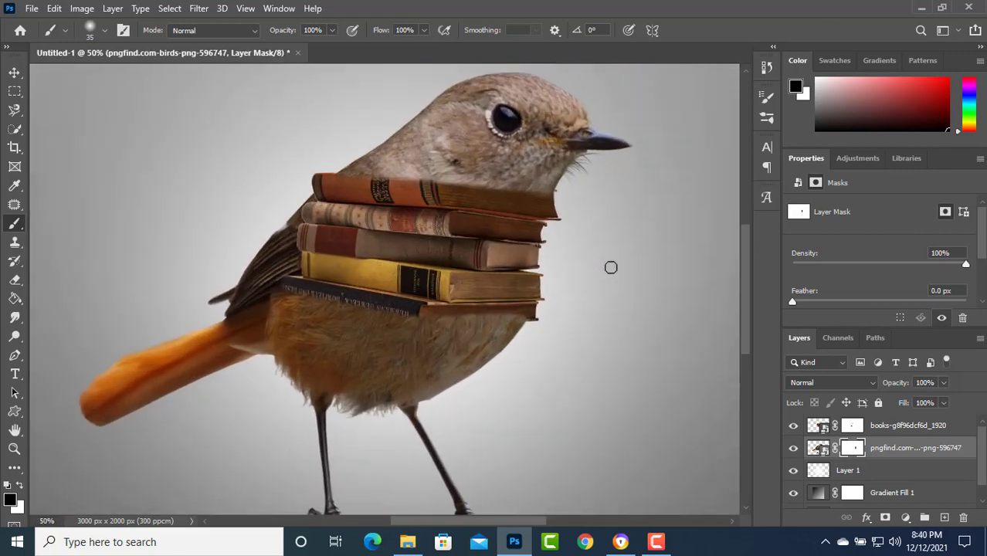
pyautogui.hotkey('ctrl', '+')
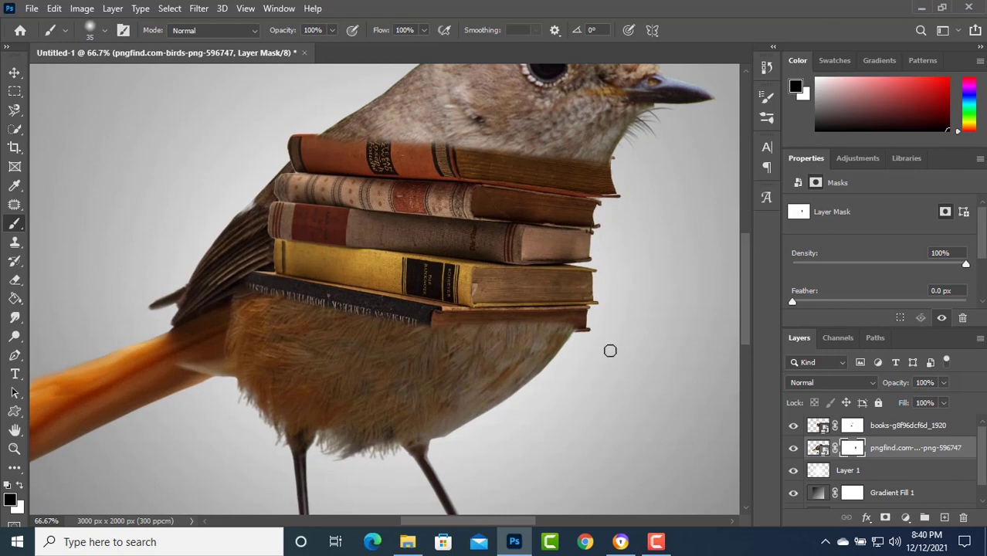
pyautogui.click(853, 426)
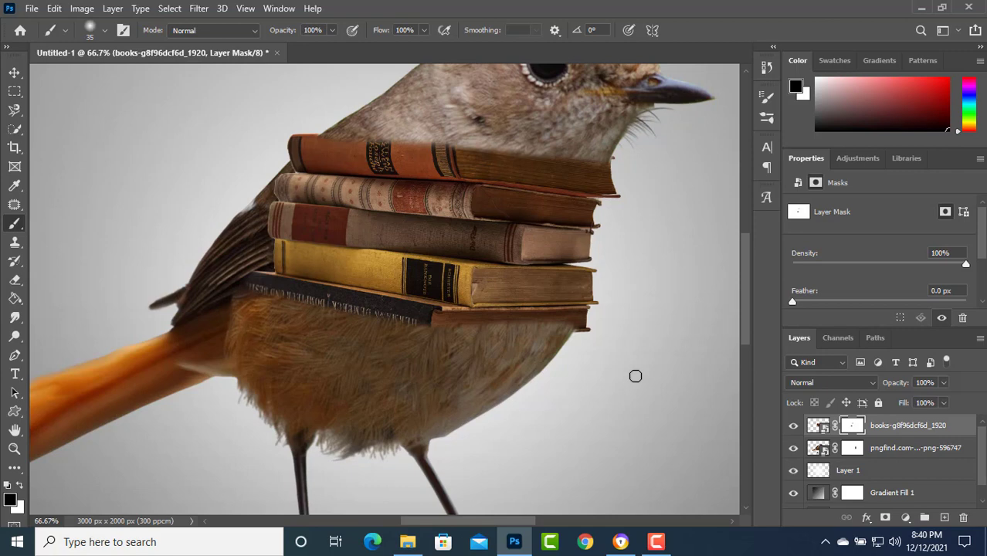
# Step: Zoom in on the top book, shrink the brush, and toggle between the bird and books masks
pyautogui.hotkey('ctrl', '-')
pyautogui.hotkey('ctrl', '-')
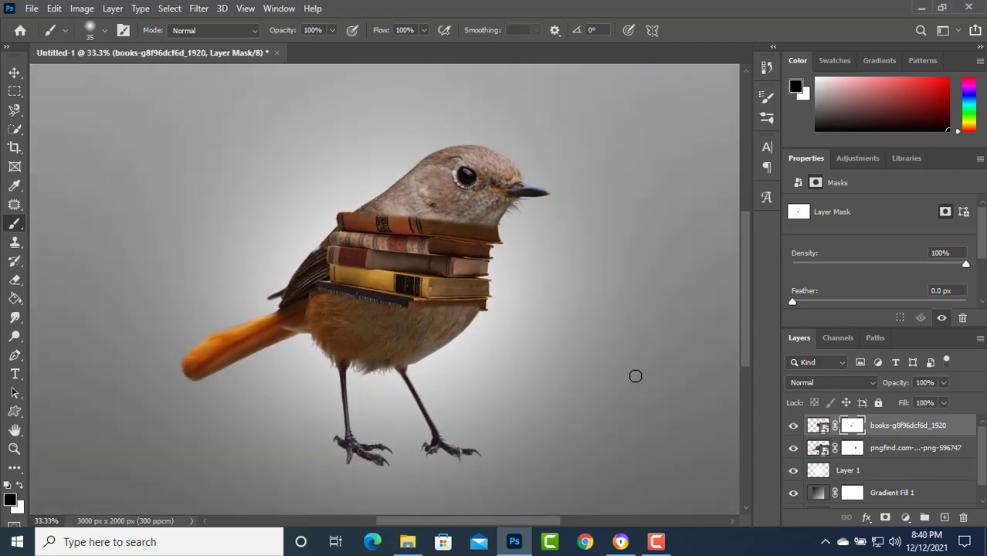
pyautogui.hotkey('ctrl', '+')
pyautogui.hotkey('ctrl', '+')
pyautogui.hotkey('ctrl', '+')
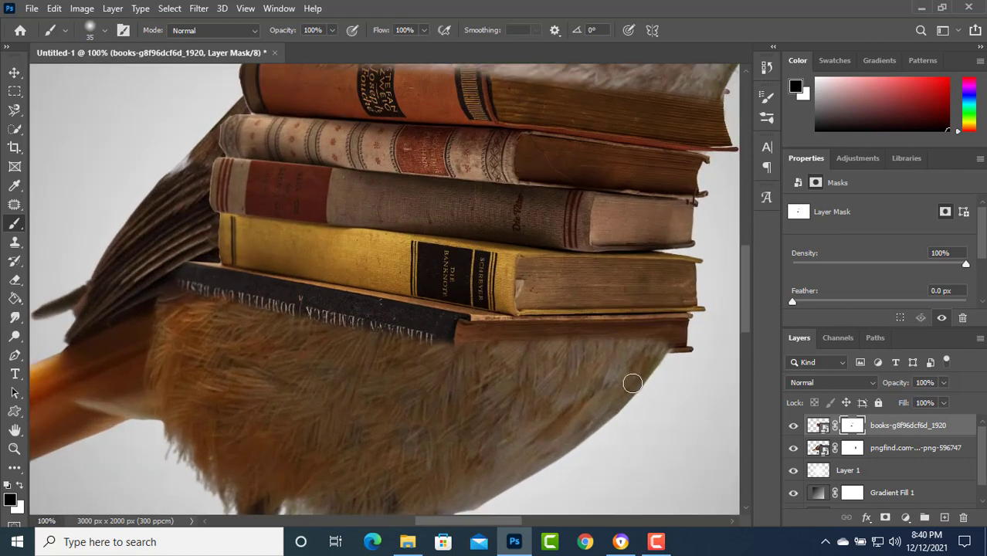
pyautogui.moveTo(608, 337); pyautogui.dragTo(510, 406)
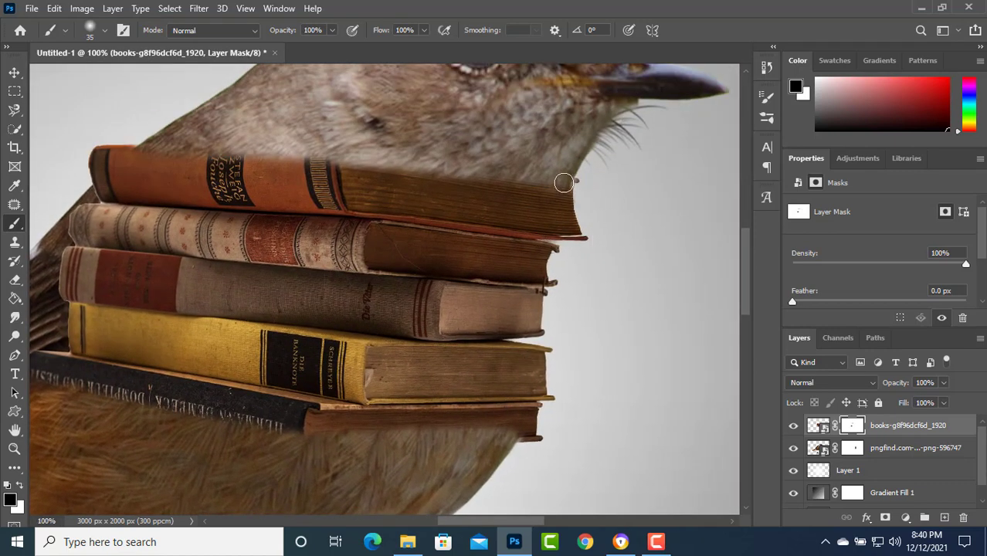
pyautogui.press('[')
pyautogui.click(856, 451)
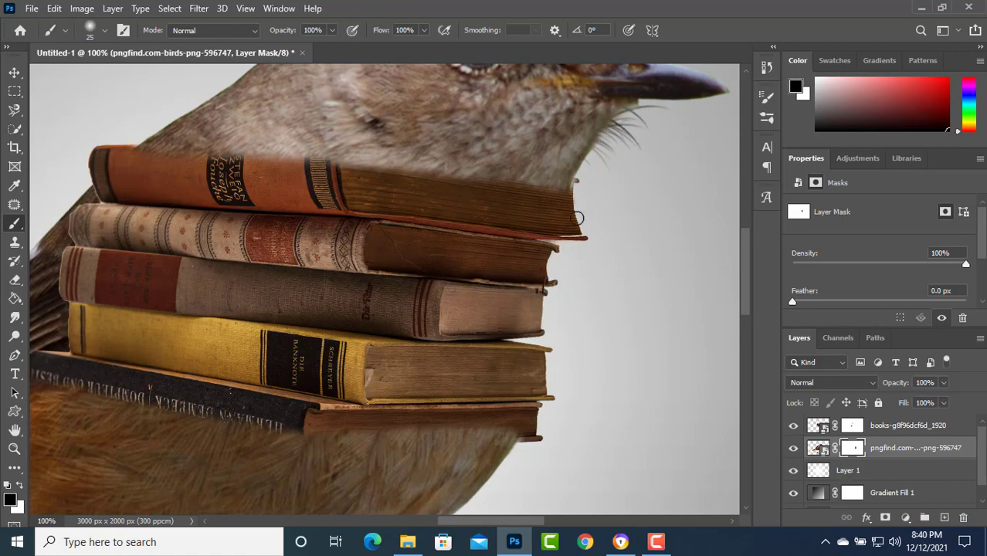
pyautogui.click(852, 426)
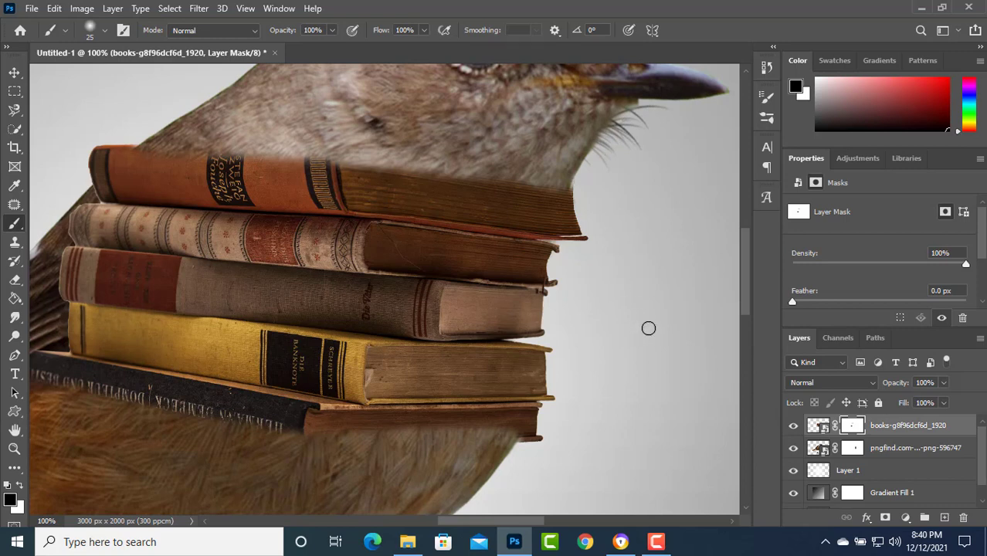
# Step: Scroll and zoom out to bring the bird's legs and books into view
pyautogui.scroll(-5, 469, 396)
pyautogui.hscroll(-5, 469, 397)
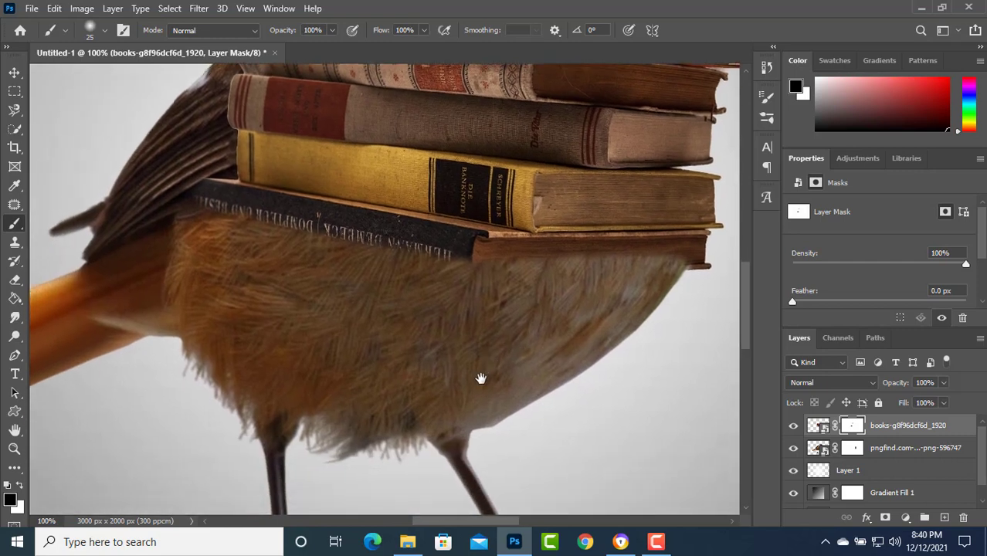
pyautogui.scroll(-5, 484, 378)
pyautogui.hscroll(1, 485, 378)
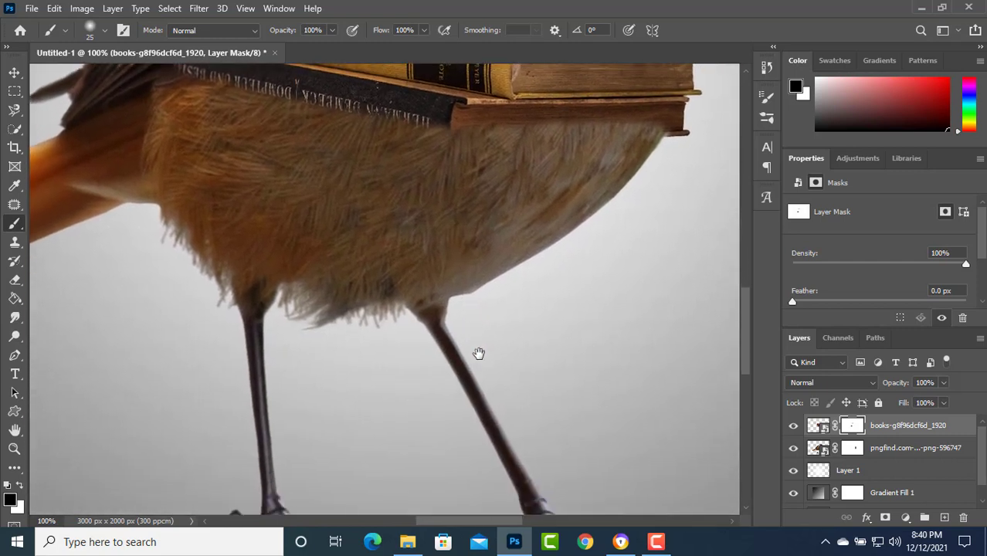
pyautogui.hotkey('ctrl', '-')
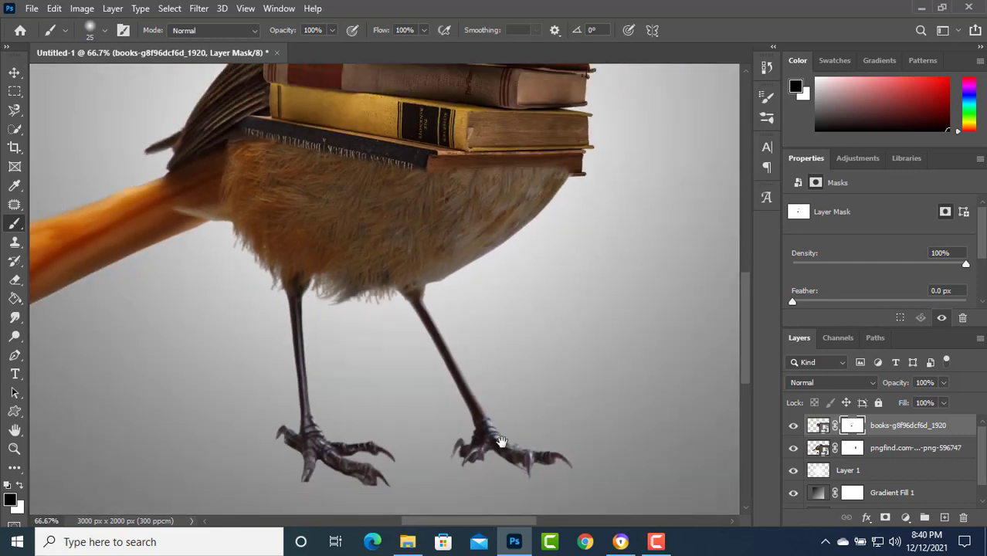
pyautogui.scroll(-3, 501, 439)
# Step: Paint a 400 px soft black blob below the right foot on new Layer 2
pyautogui.click(945, 518)
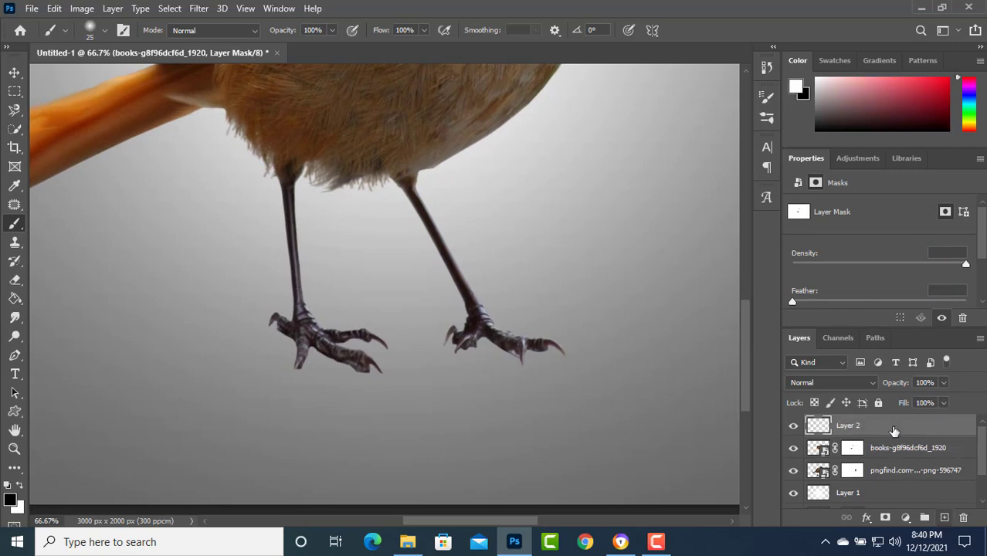
pyautogui.press('x')
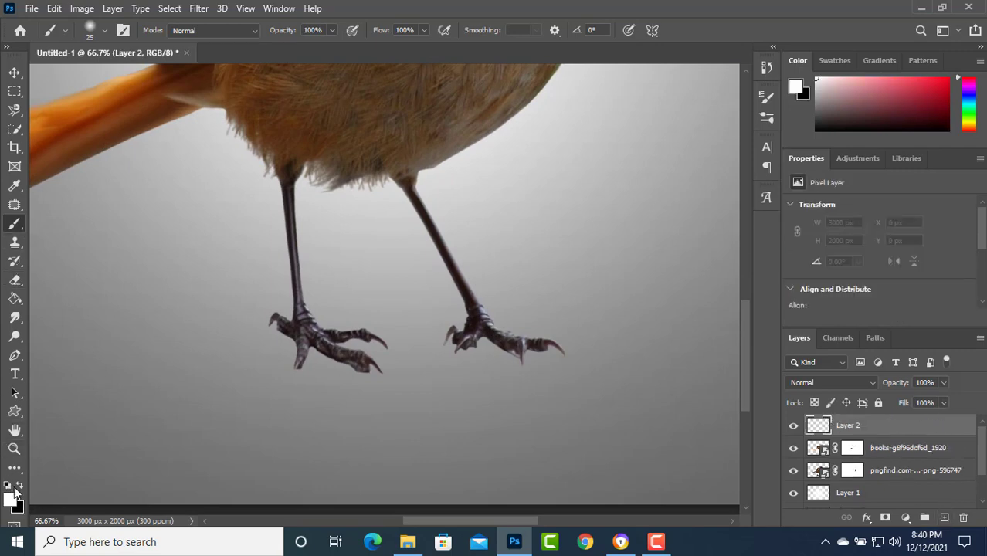
pyautogui.press('x')
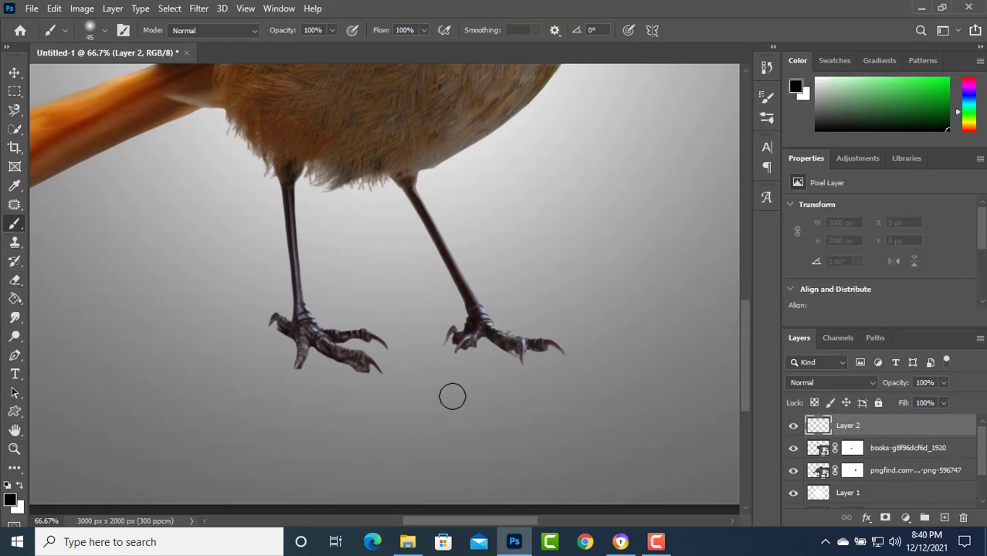
pyautogui.press(']')
pyautogui.press(']')
pyautogui.press(']')
pyautogui.click(489, 378)
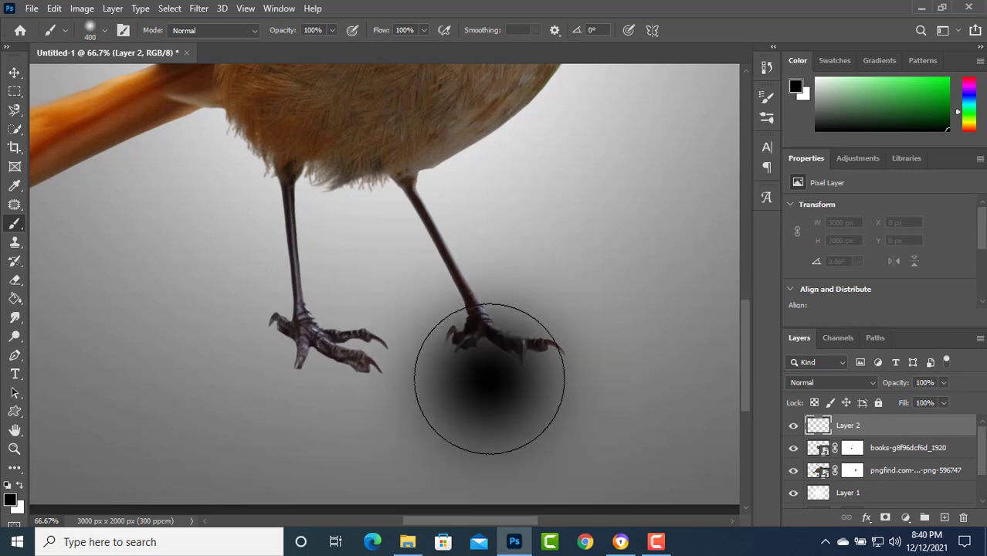
# Step: Distort the blob into a flat shadow, blended Overlay at 66% opacity
pyautogui.click(61, 7)
pyautogui.moveTo(100, 337)
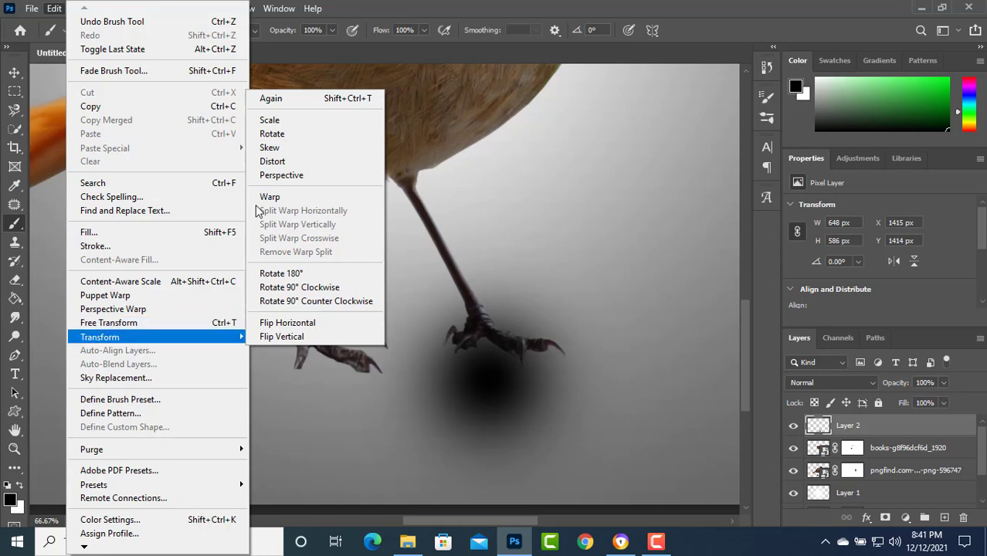
pyautogui.click(272, 168)
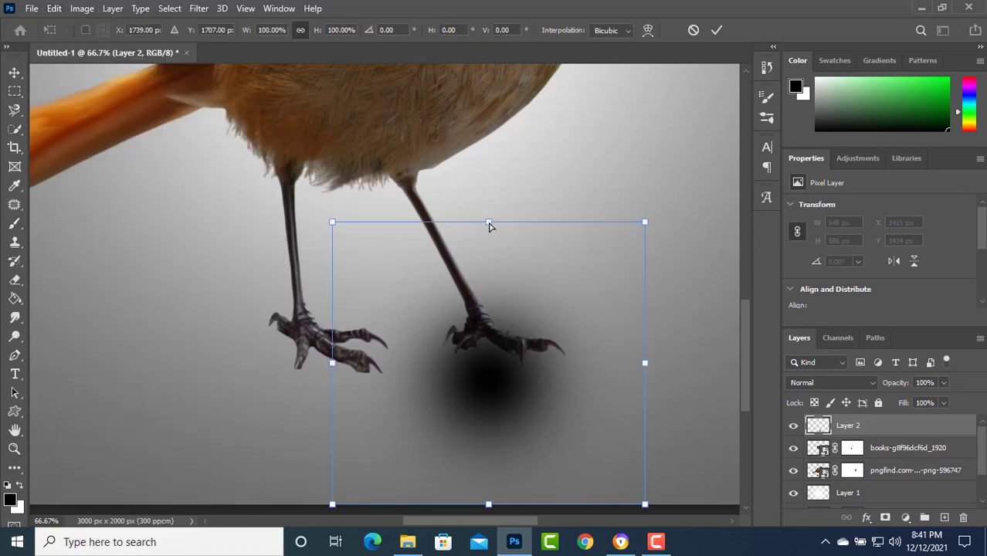
pyautogui.moveTo(490, 223)
pyautogui.mouseDown()
pyautogui.moveTo(510, 470)
pyautogui.moveTo(501, 337)
pyautogui.mouseUp()
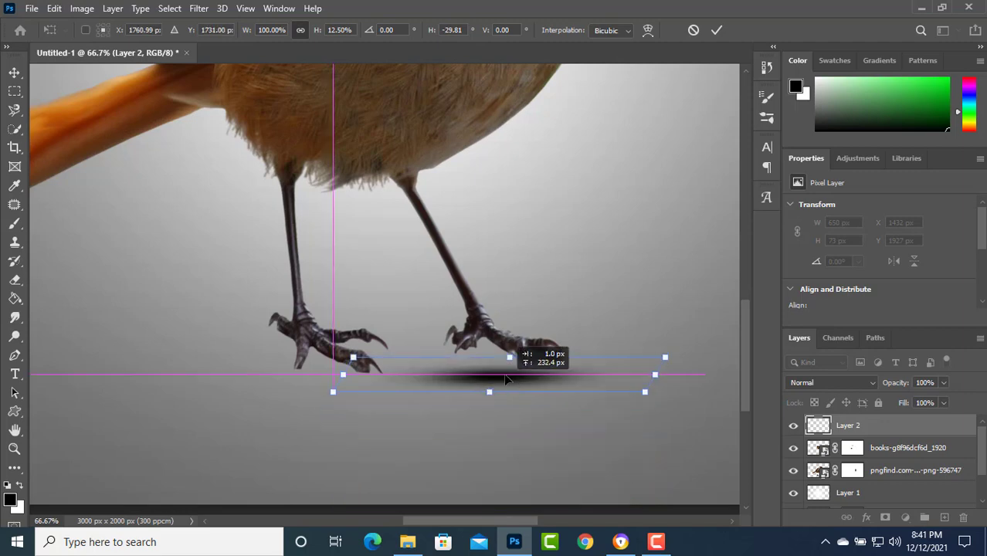
pyautogui.click(827, 383)
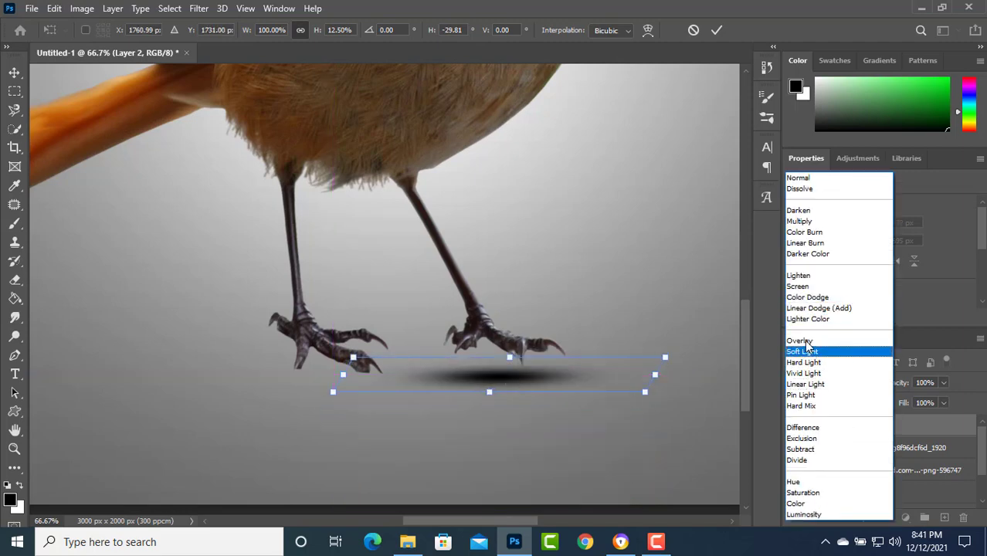
pyautogui.click(792, 360)
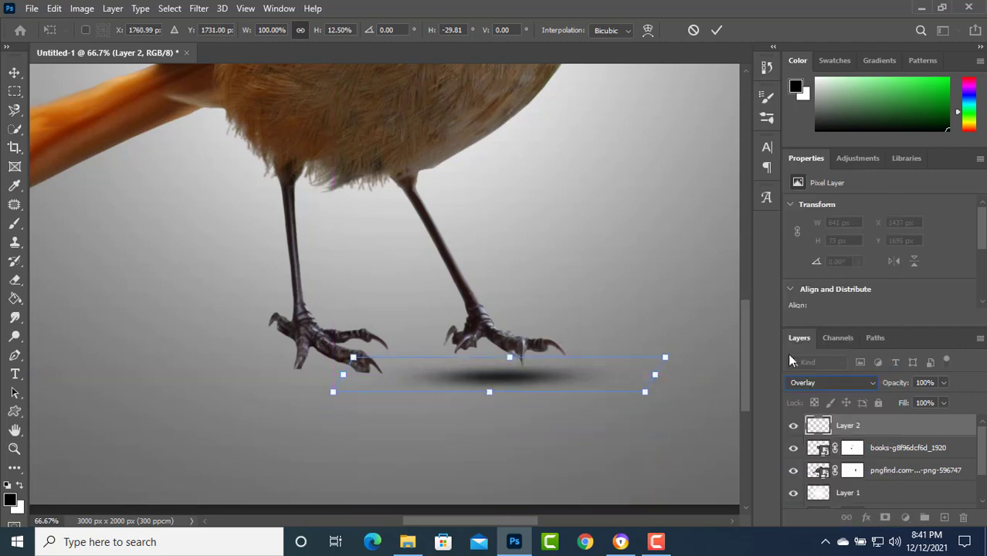
pyautogui.click(944, 382)
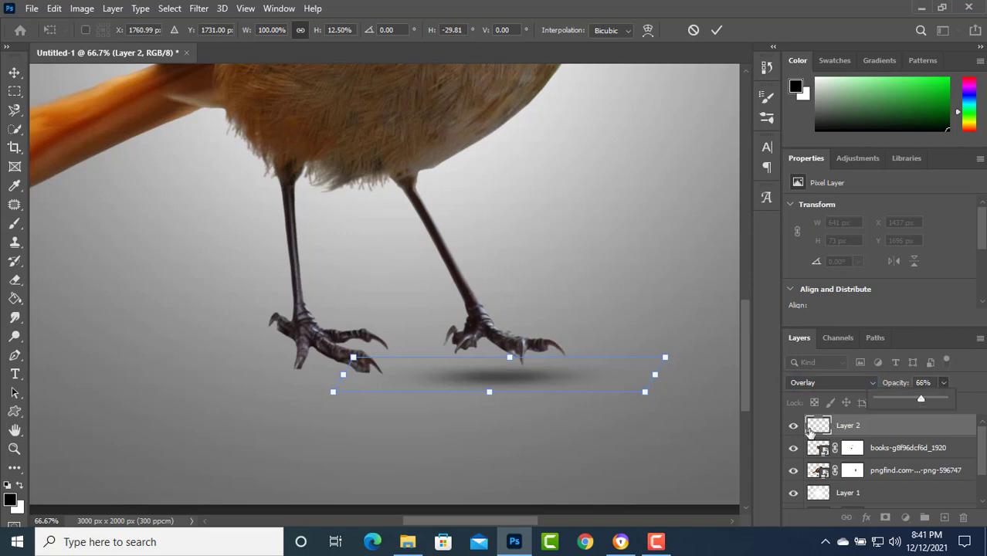
pyautogui.moveTo(514, 378); pyautogui.dragTo(363, 394)
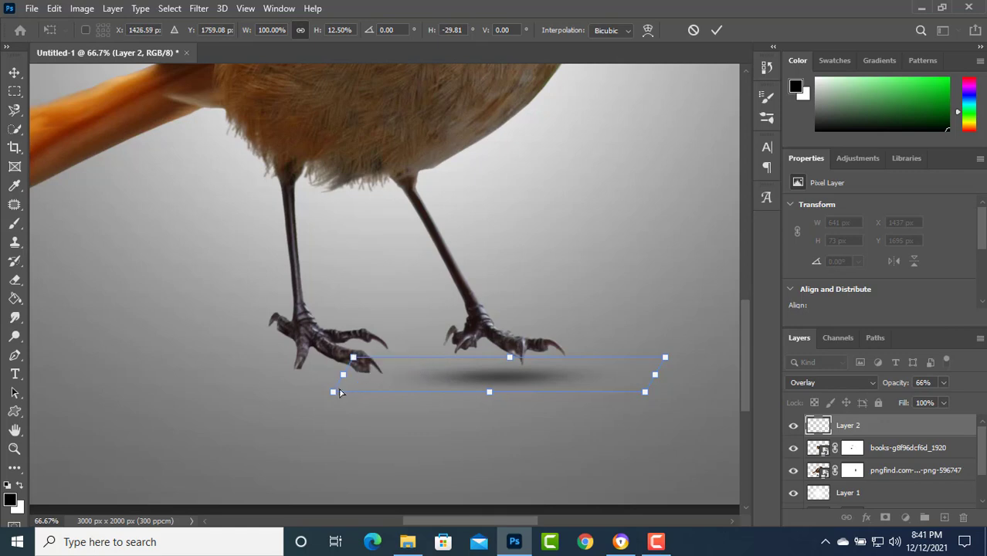
pyautogui.press('Return')
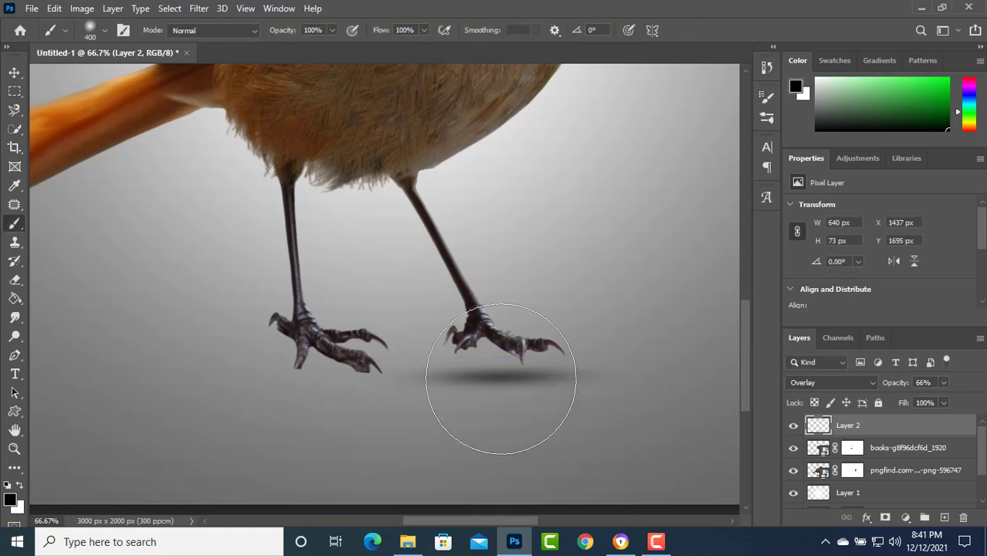
pyautogui.click(15, 72)
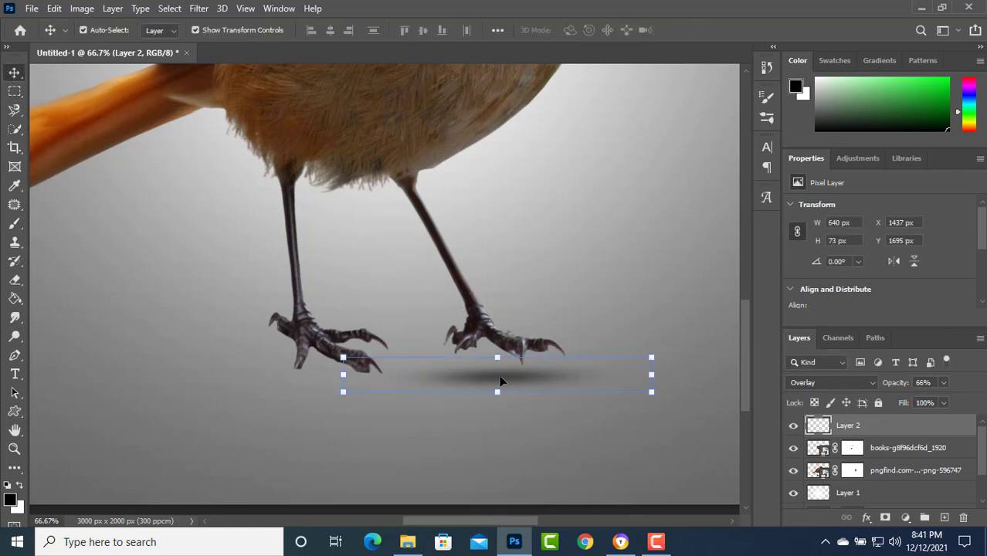
# Step: Alt-drag the shadow into Layer 2 copy under the left foot and Layer 2 copy 2 below the tail
pyautogui.moveTo(501, 380); pyautogui.dragTo(318, 378)
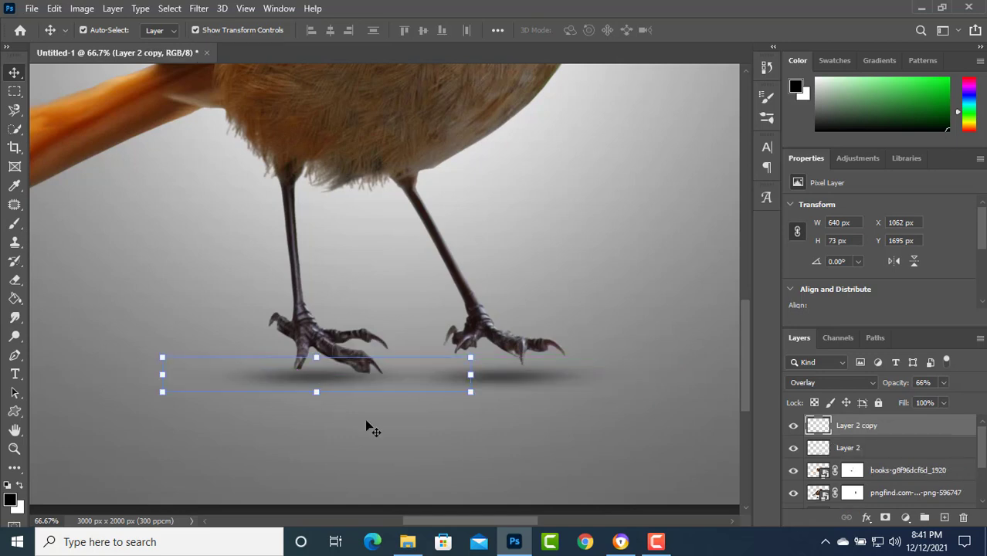
pyautogui.moveTo(355, 434); pyautogui.dragTo(594, 447)
pyautogui.moveTo(349, 282); pyautogui.dragTo(389, 359)
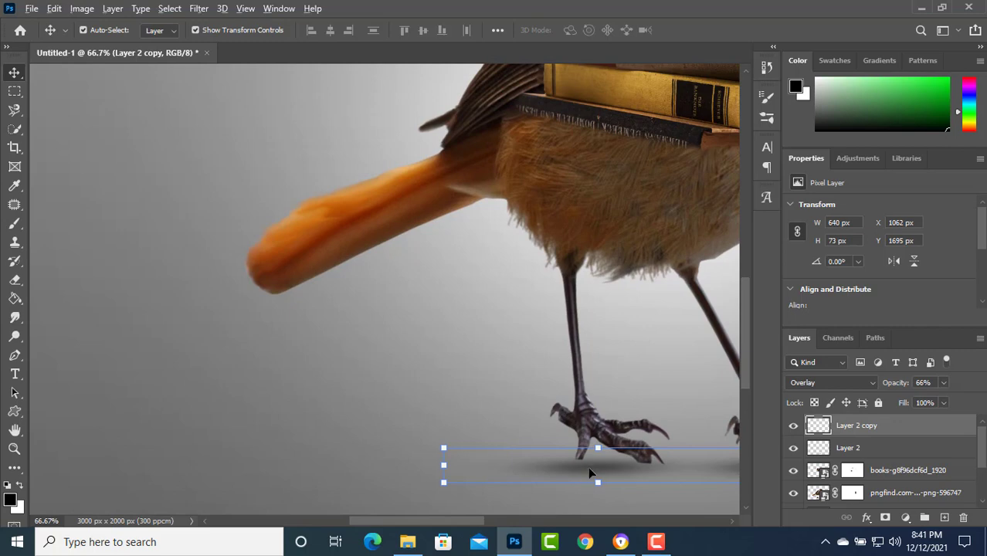
pyautogui.moveTo(589, 473); pyautogui.dragTo(322, 326)
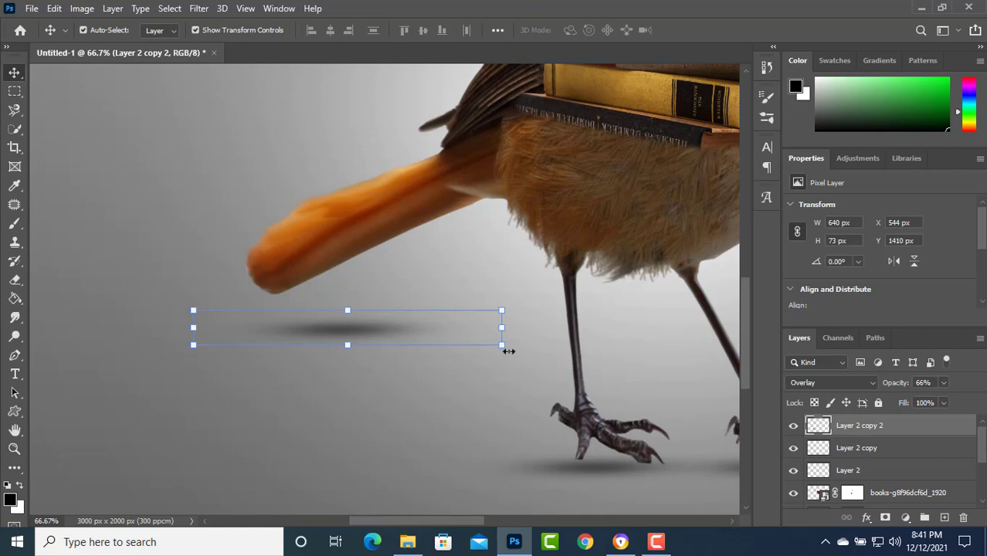
# Step: Rotate the Layer 2 copy 2 shadow about -20° and nudge it under the tail tip
pyautogui.click(507, 354)
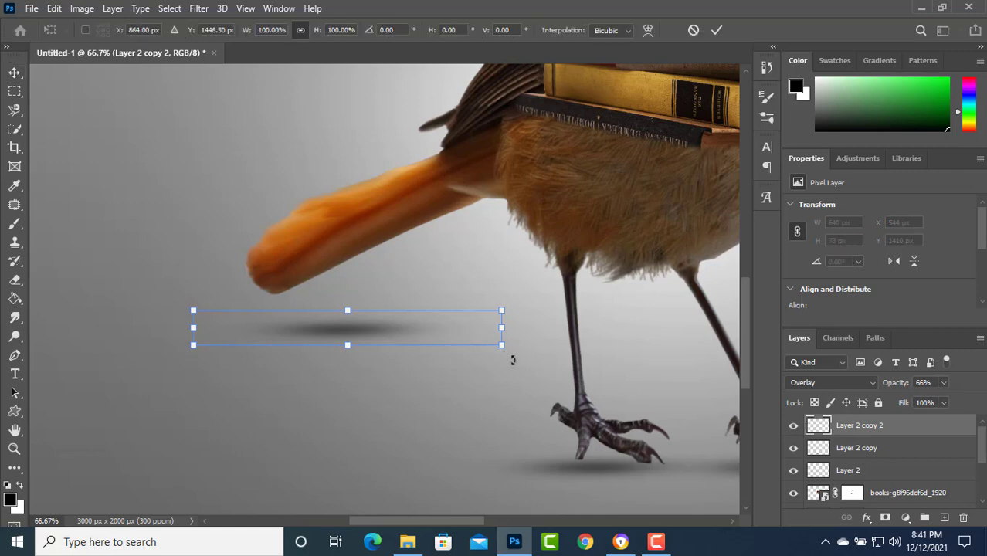
pyautogui.moveTo(510, 342); pyautogui.dragTo(507, 297)
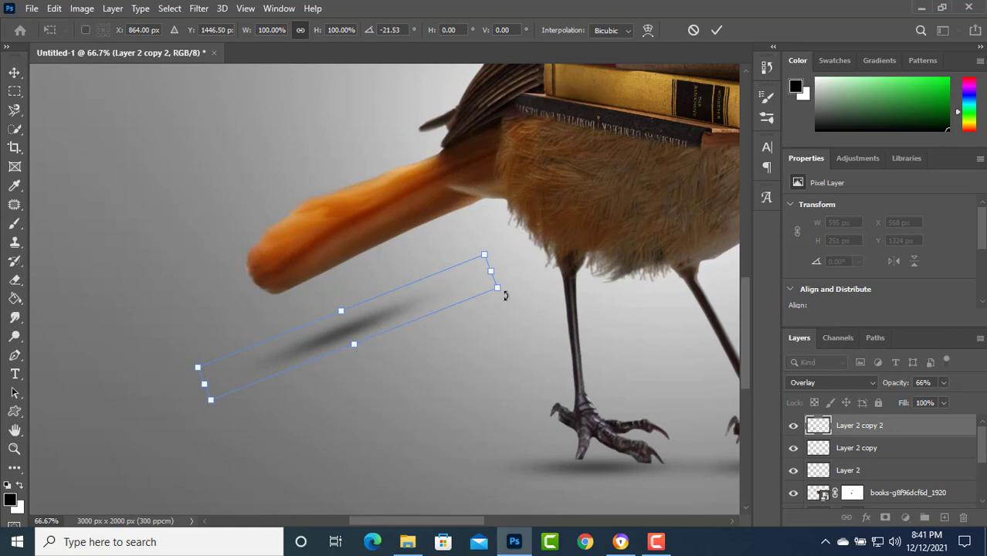
pyautogui.moveTo(368, 326)
pyautogui.mouseDown()
pyautogui.moveTo(335, 302)
pyautogui.moveTo(344, 297)
pyautogui.mouseUp()
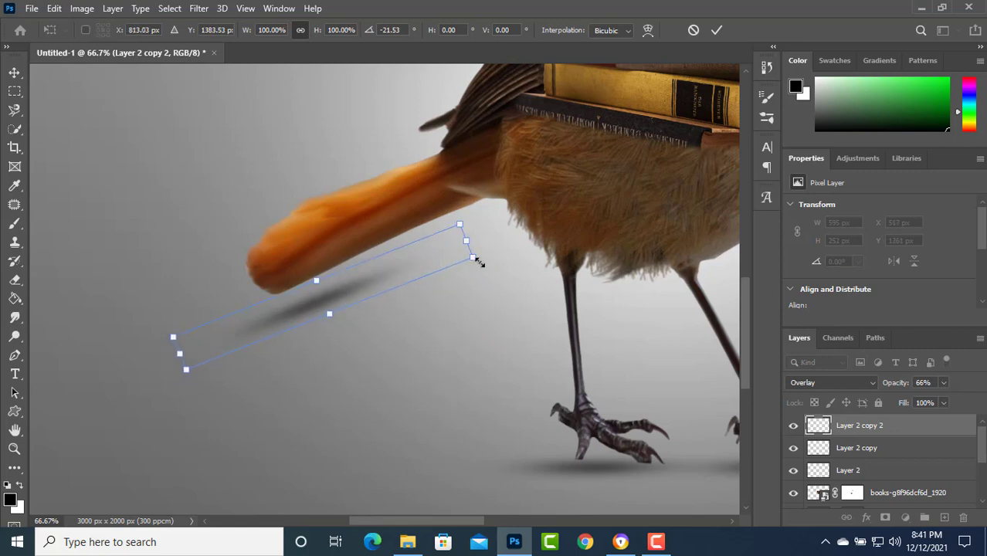
pyautogui.moveTo(483, 267); pyautogui.dragTo(473, 270)
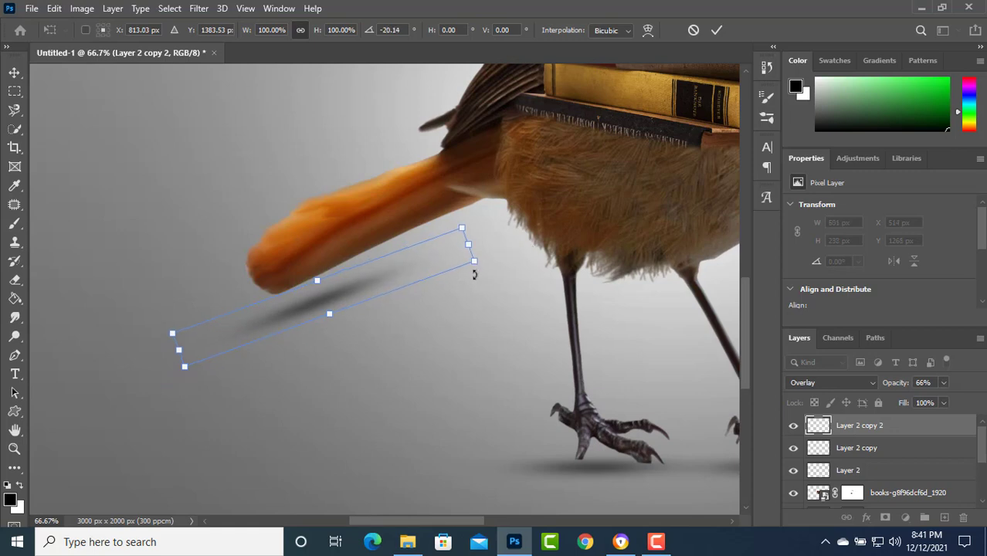
pyautogui.moveTo(350, 297); pyautogui.dragTo(345, 294)
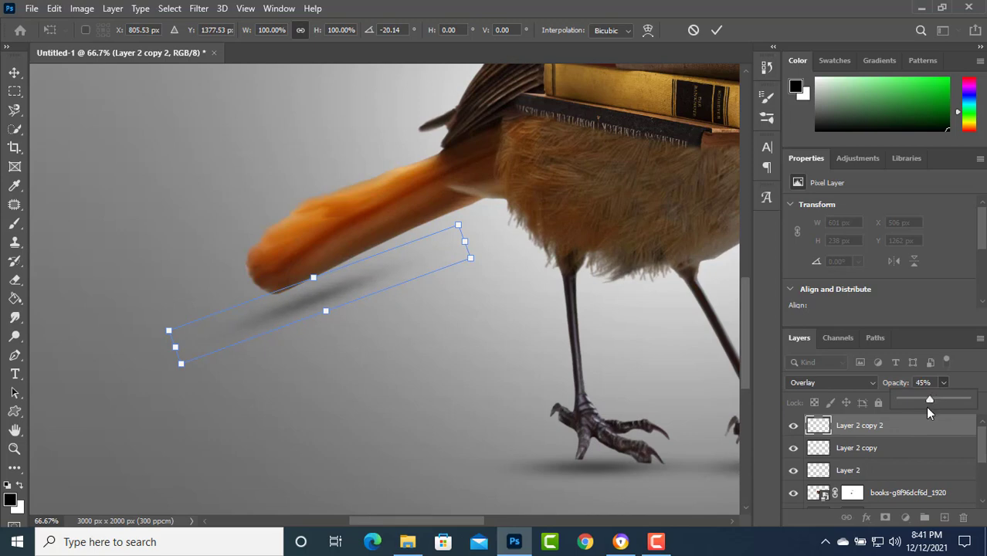
pyautogui.hotkey('ctrl', '-')
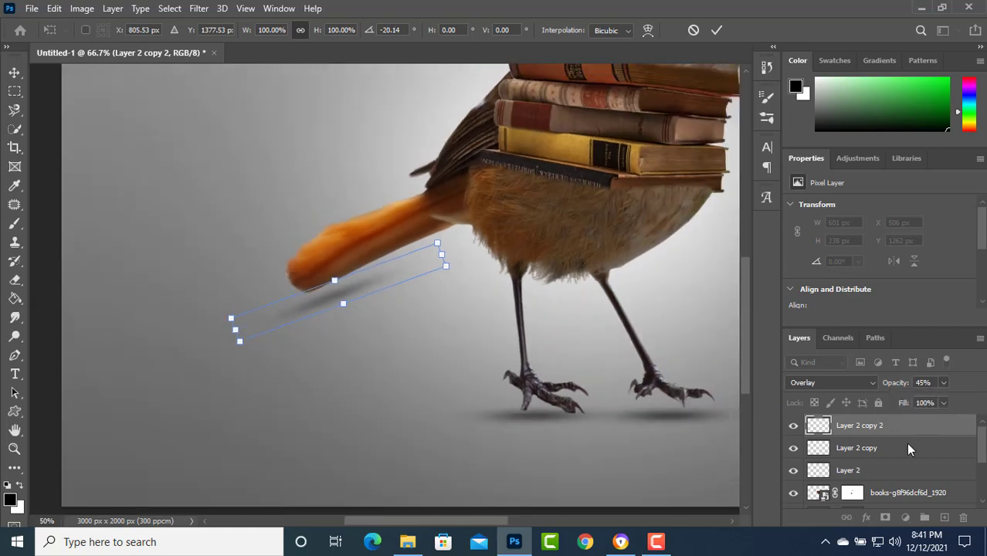
pyautogui.hotkey('ctrl', '-')
pyautogui.hotkey('ctrl', '-')
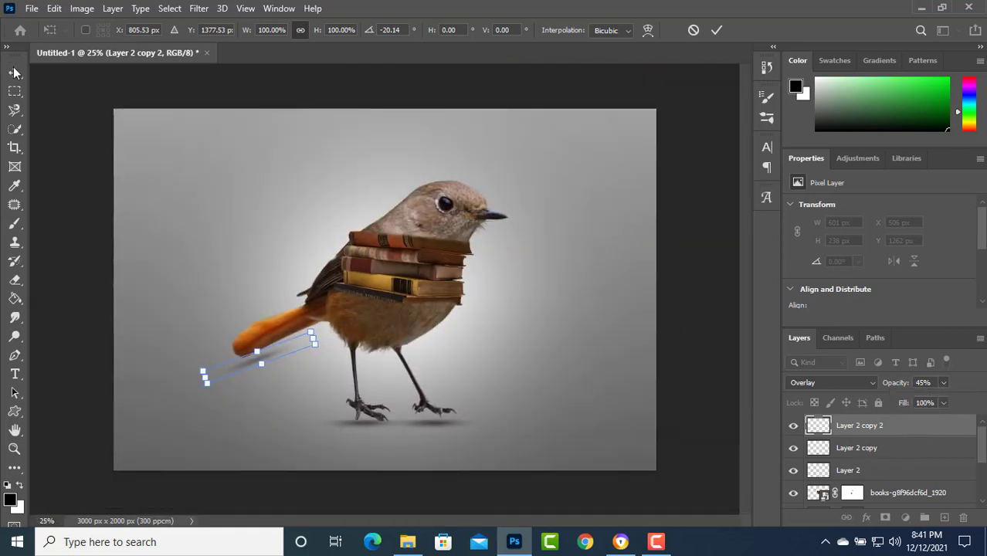
# Step: Commit the tail shadow's free transform by switching to the Move tool
pyautogui.click(14, 72)
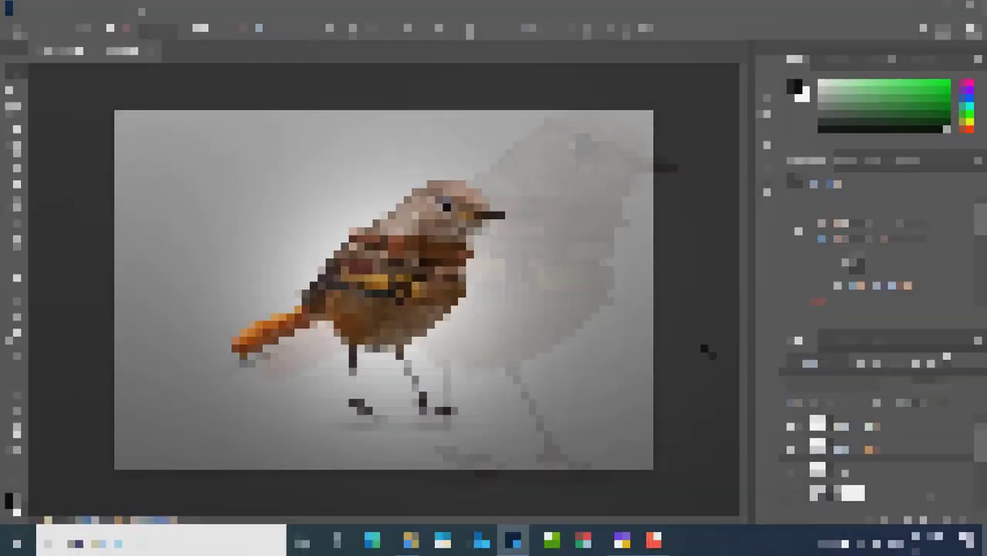